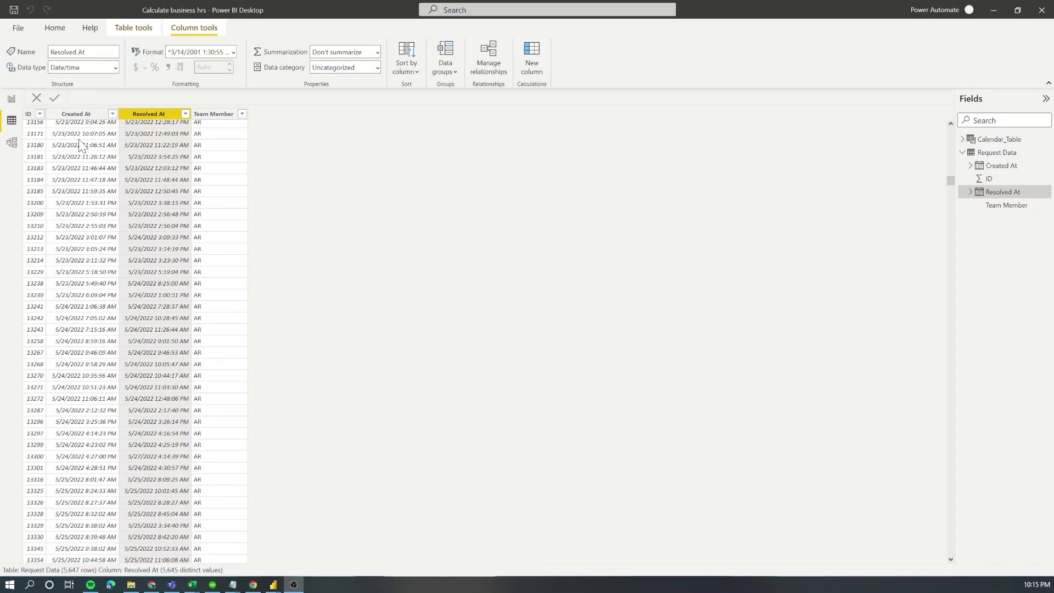
Step: Examine the ID, Created At, Resolved At and Team Member columns of the Request Data table
click(28, 114)
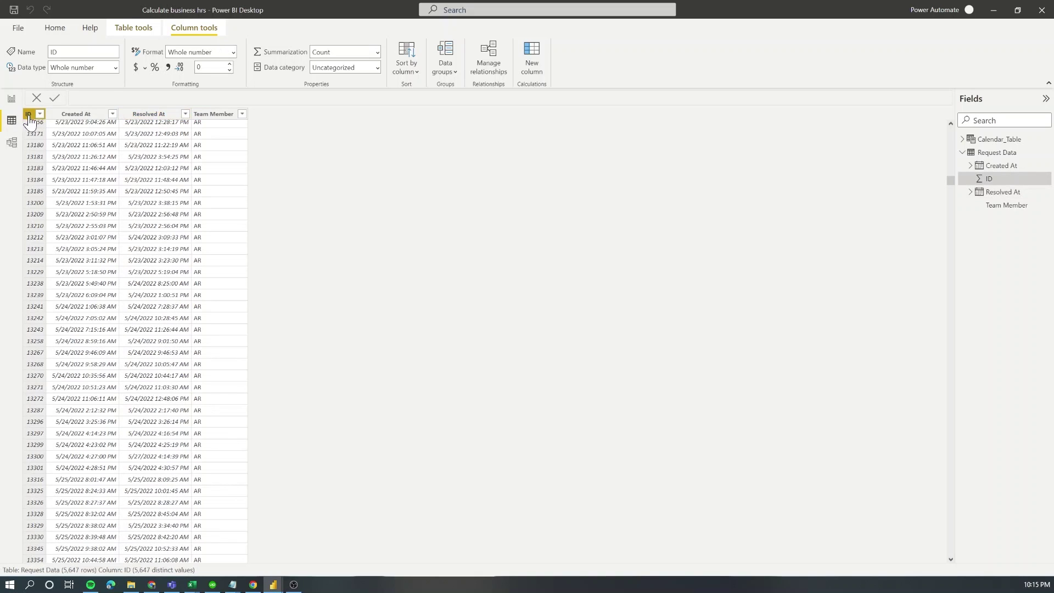
click(74, 114)
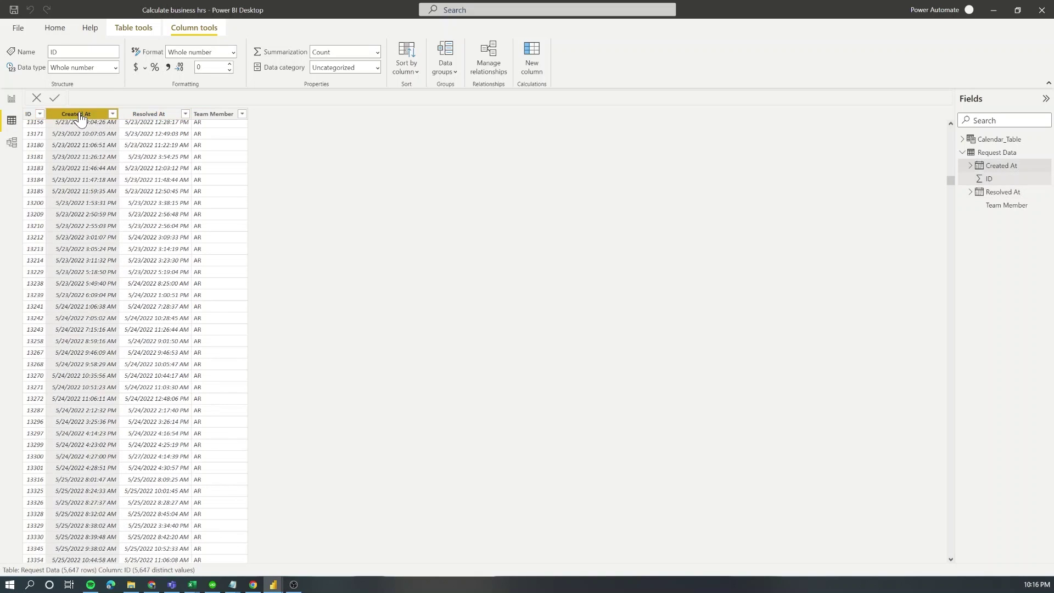
click(163, 116)
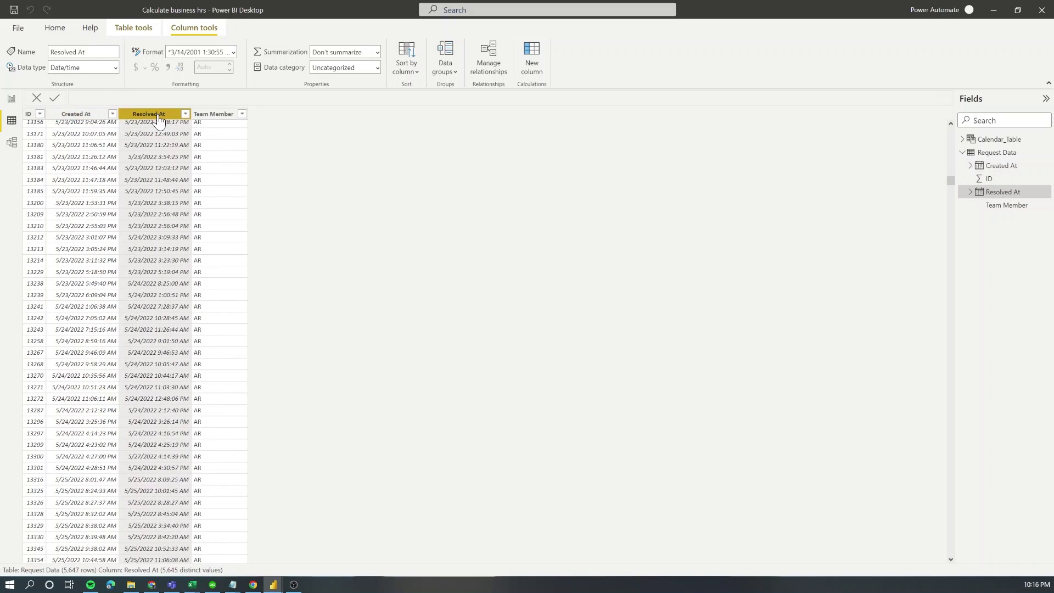
click(213, 114)
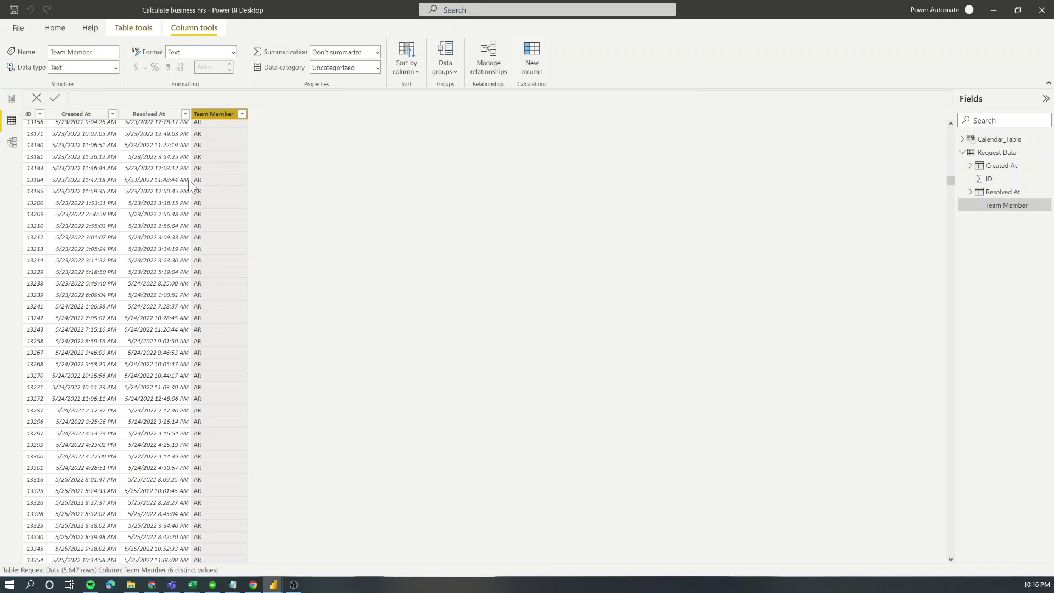
Step: Display the Calendar_Table data and examine its Date and Day of week columns
click(962, 153)
click(997, 140)
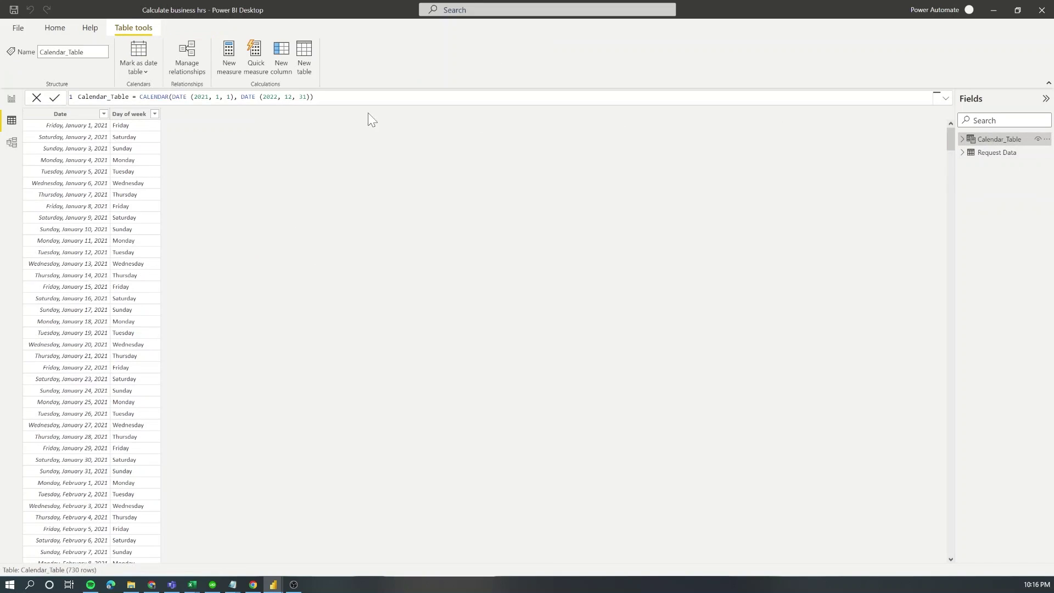
click(71, 114)
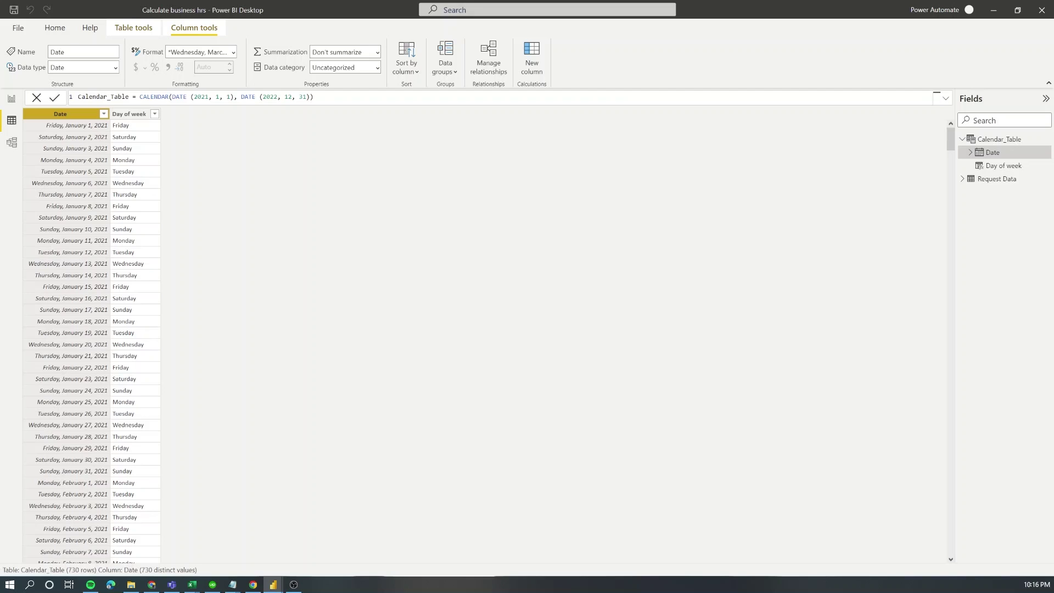
click(135, 114)
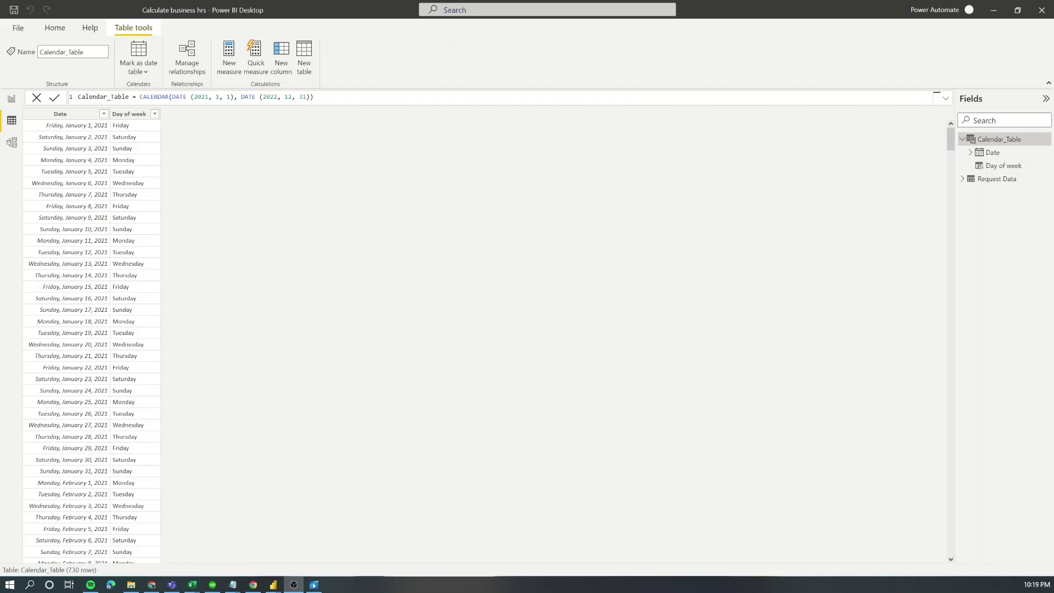
click(707, 271)
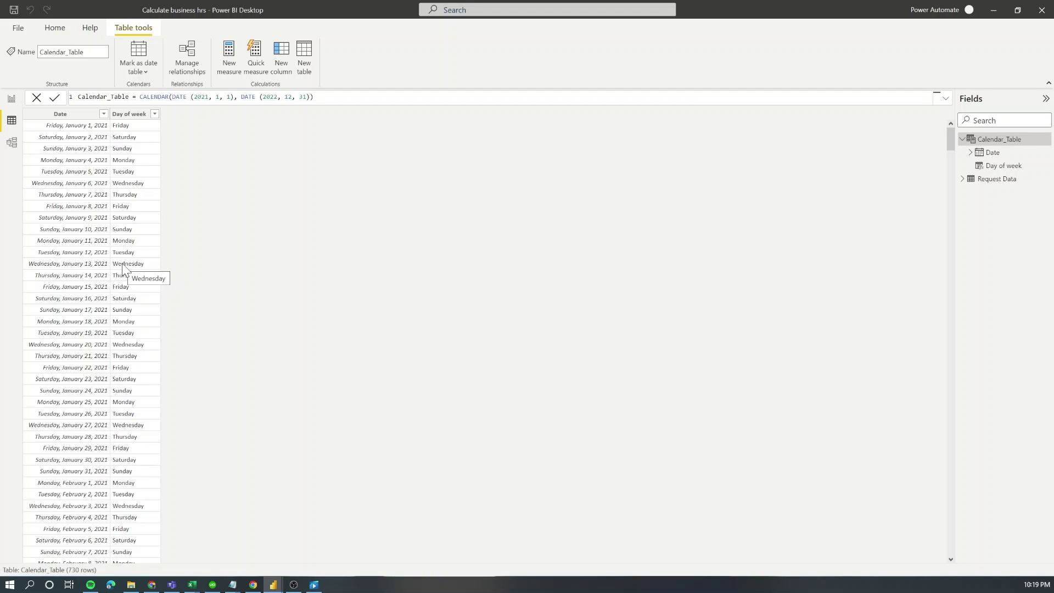
Step: Add a calculated column to Calendar_Table with the formula Workday = WEEKDAY(Calendar_Table[Date])
click(278, 68)
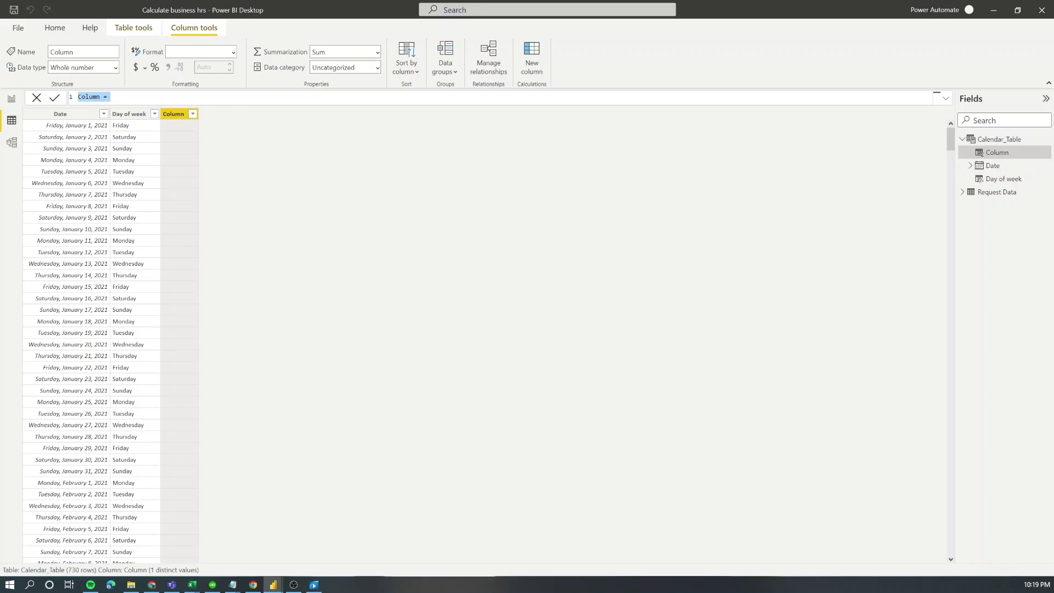
text(wo)
text(orkday =)
text(week)
key(Tab)
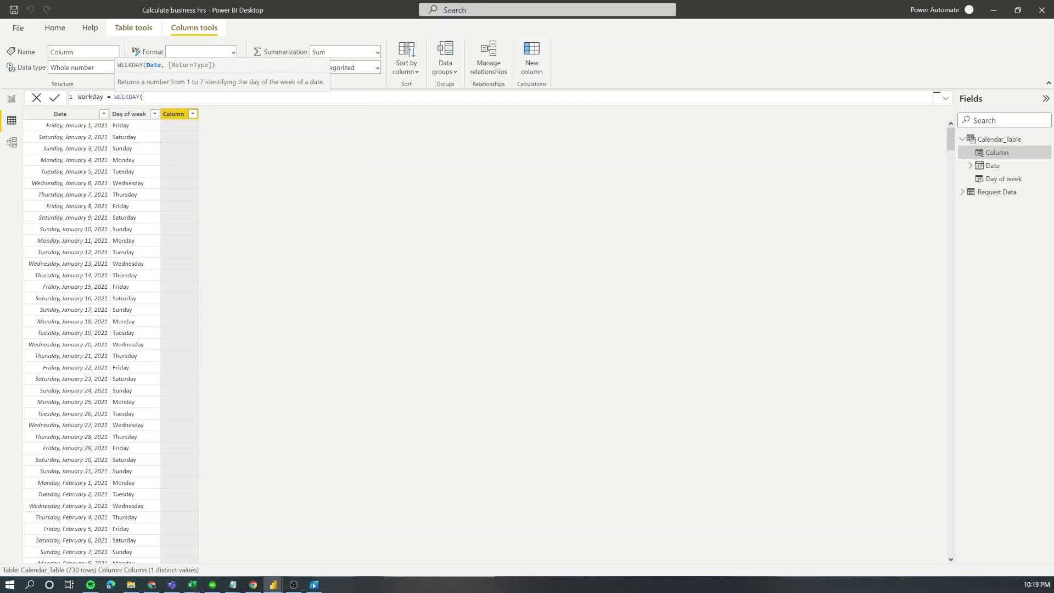
text(date)
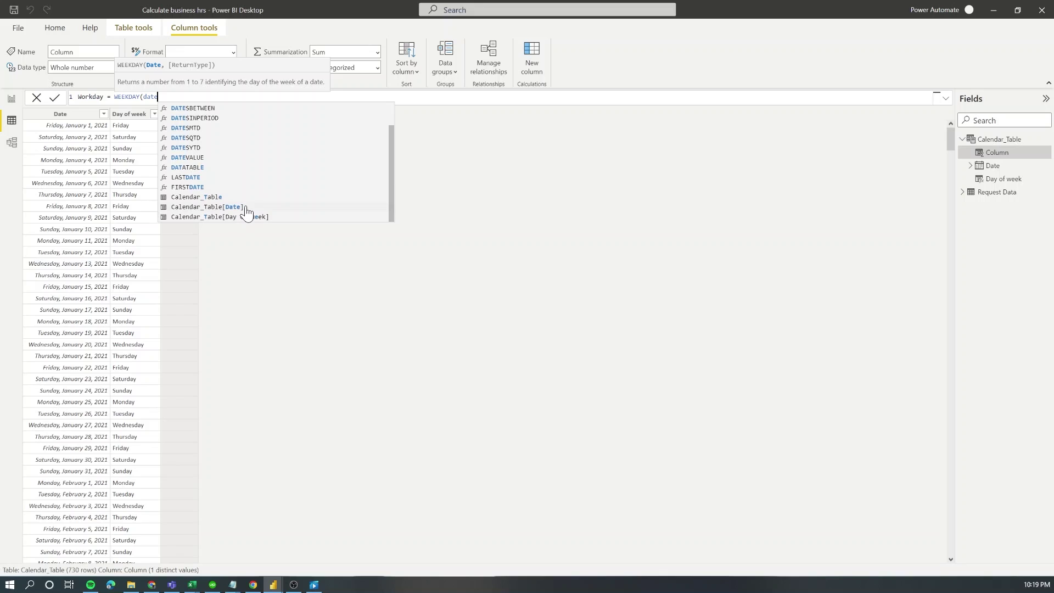
click(246, 207)
text())
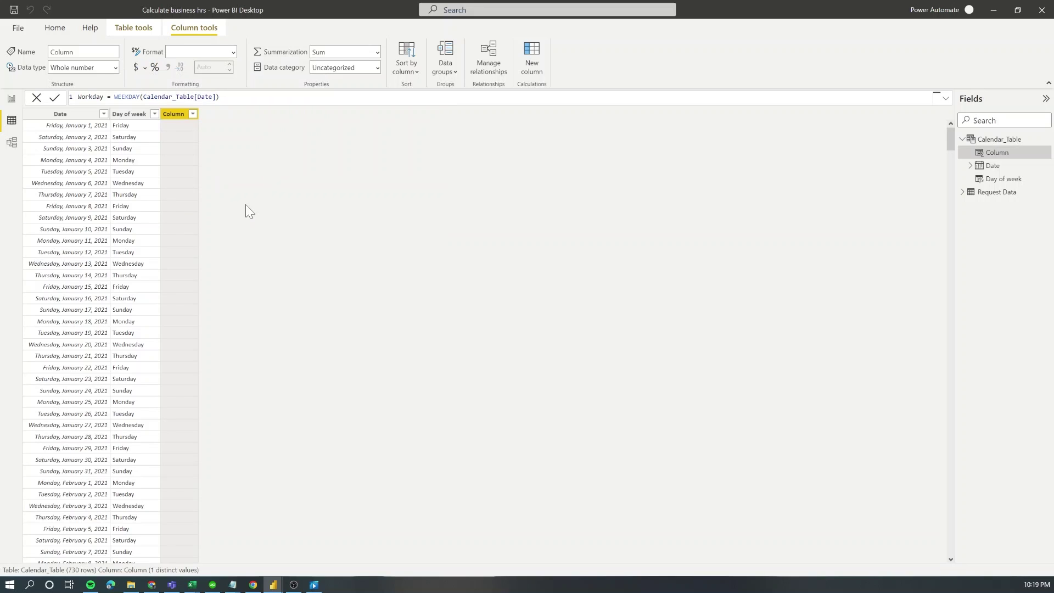
key(Return)
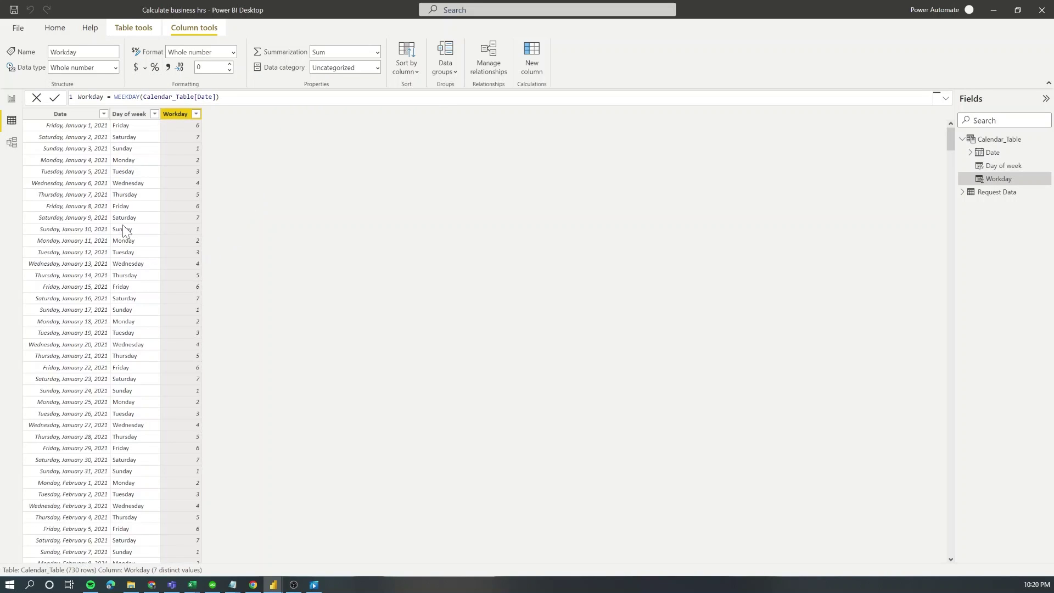
Step: Replace the Workday column's expression with If(Weekday(Calendar_Table[Date]) = 7 || Weekday(Calendar_Table[Date]) = 1, 0,1)
click(136, 220)
click(193, 231)
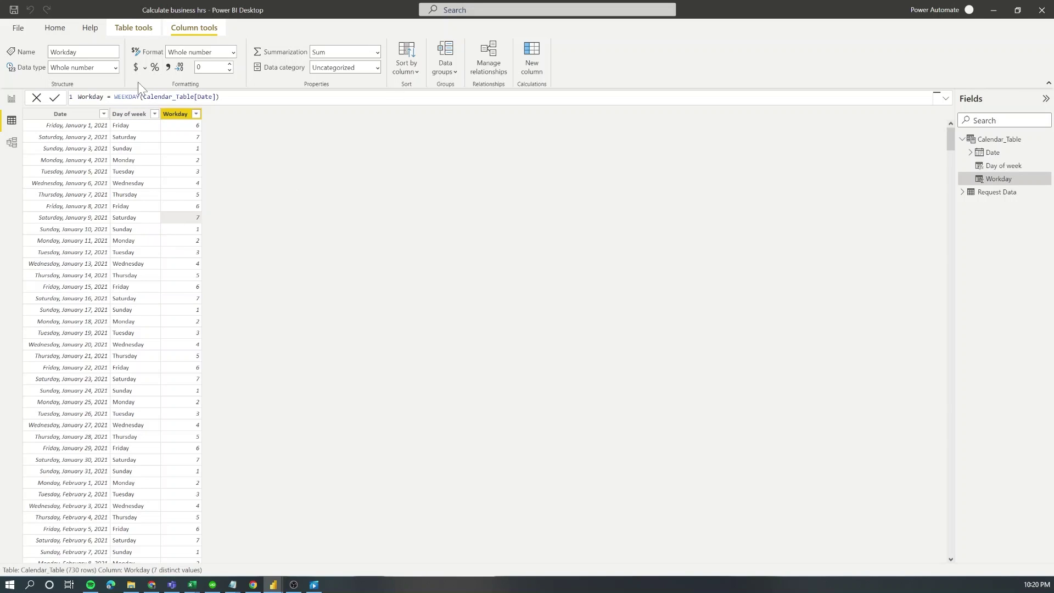
drag(220, 97, 115, 96)
text(If(Weekday(Calendar_Table[Date]) = 7 || Weekday(Calendar_Table[Date]) = 1, 0,1))
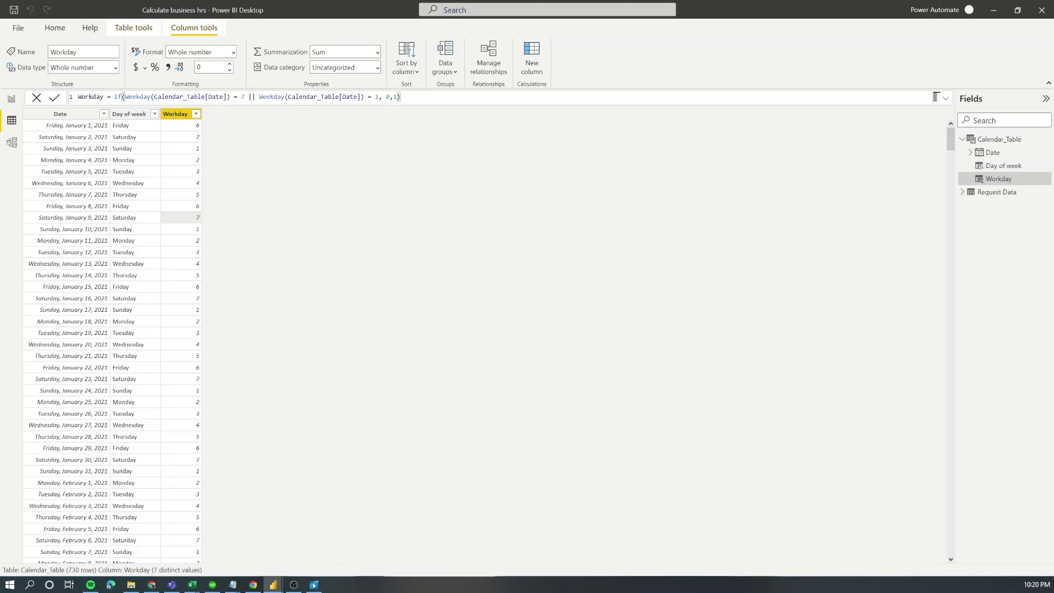
drag(379, 97, 375, 96)
drag(241, 96, 245, 96)
drag(386, 97, 389, 97)
click(395, 96)
key(Return)
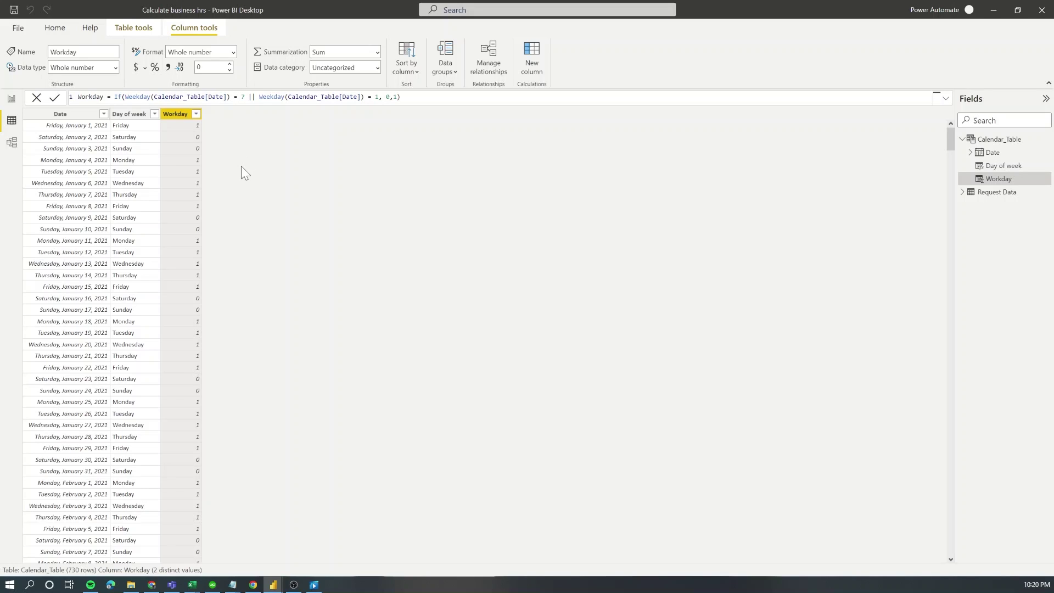
Step: Add a calculated column named Start to Calendar_Table and declare the variable workDayStart = time(8,0,0) in its formula
click(181, 125)
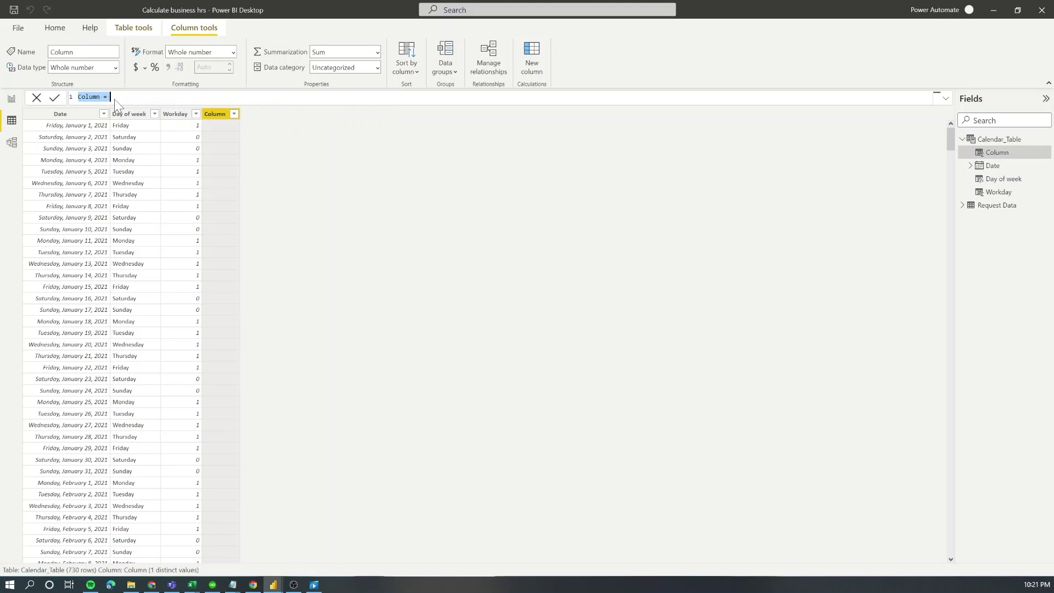
text(Start =)
key(shift+Return)
text(var)
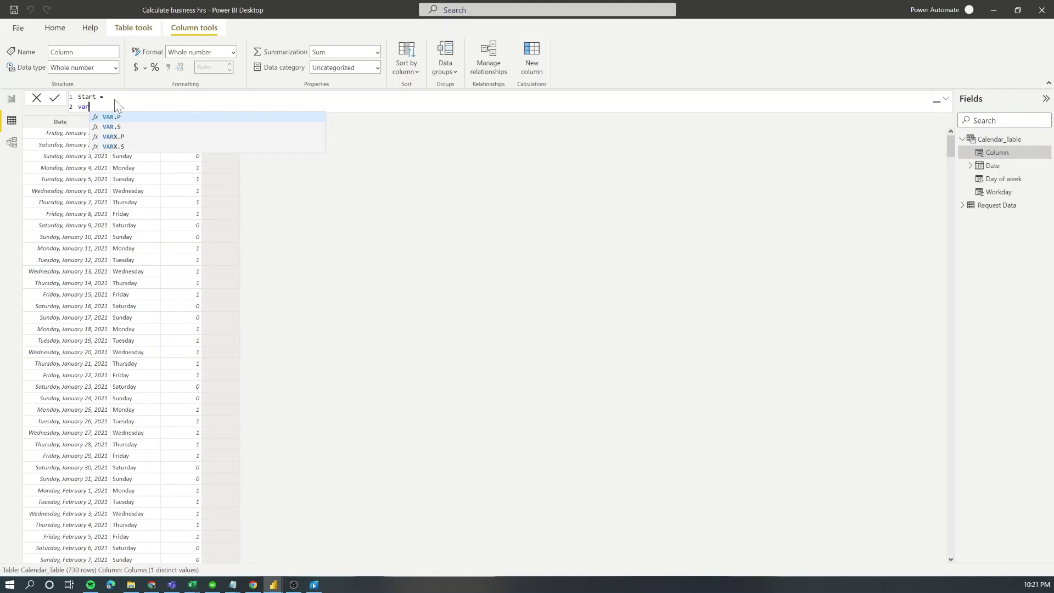
text( workd)
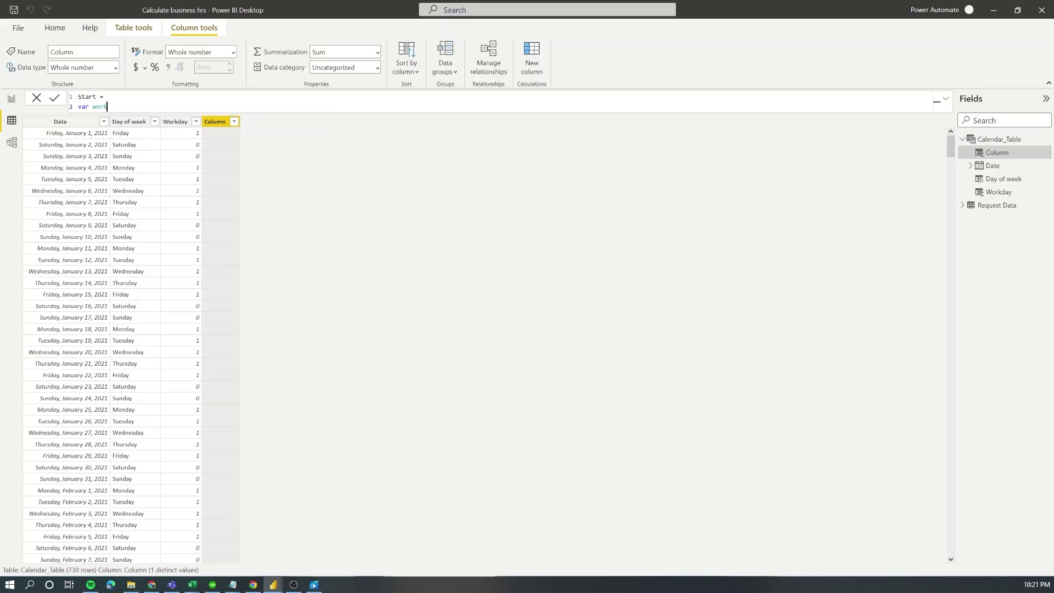
text(ayStart = time(8)
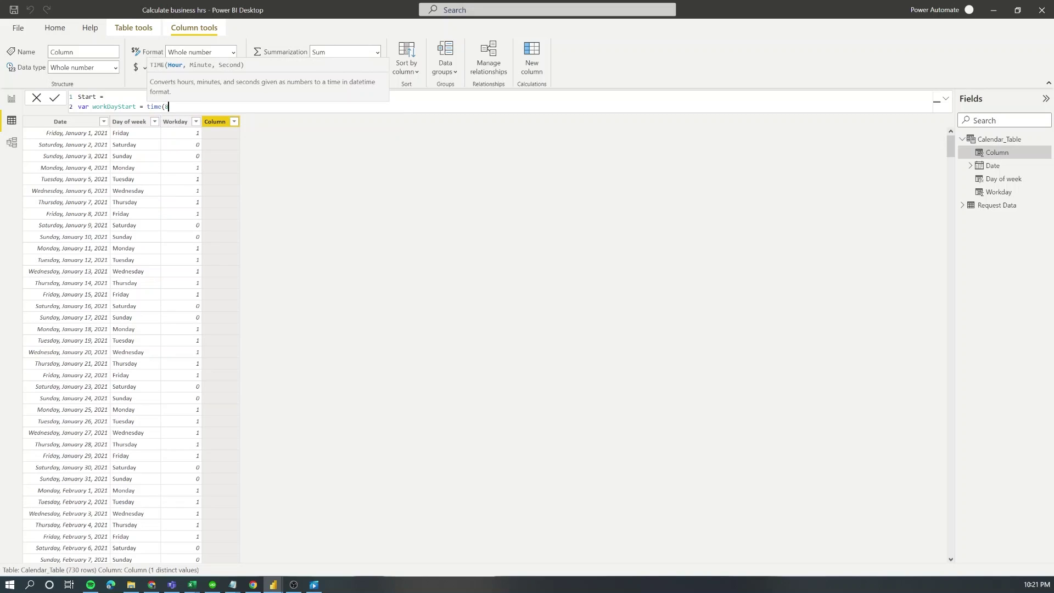
text(,0,0))
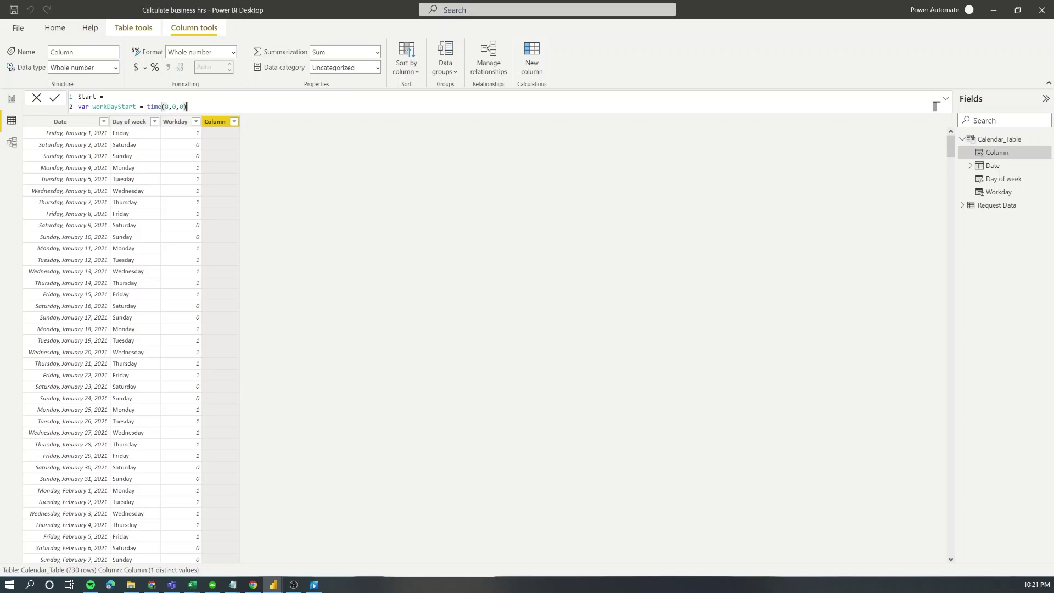
key(shift+Return)
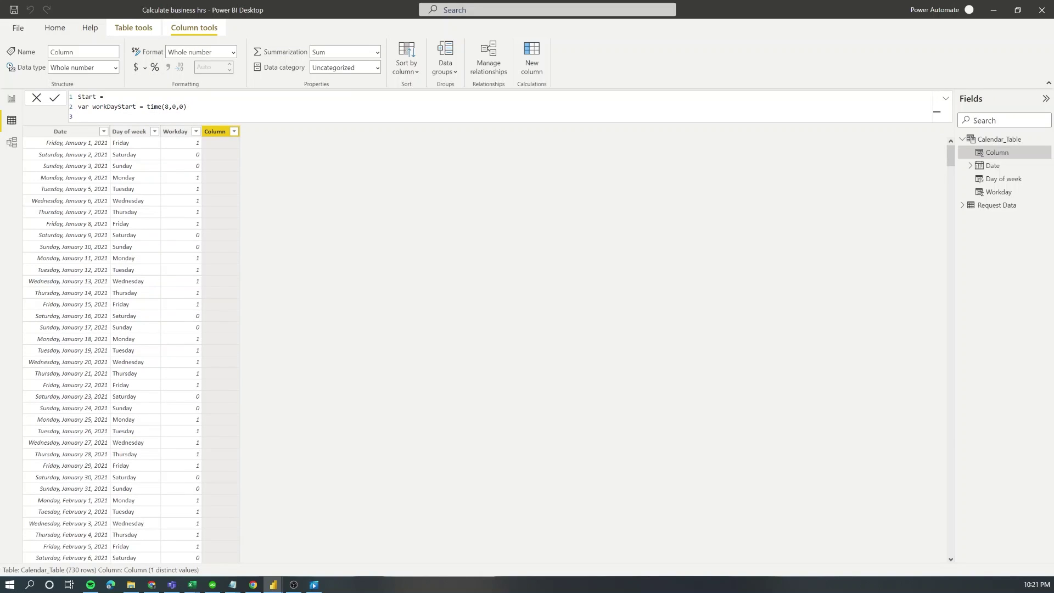
Step: Declare a second variable in the Start formula, eachdate = DATEVALUE(Calendar_Table[Date])
text(var eachdate = date)
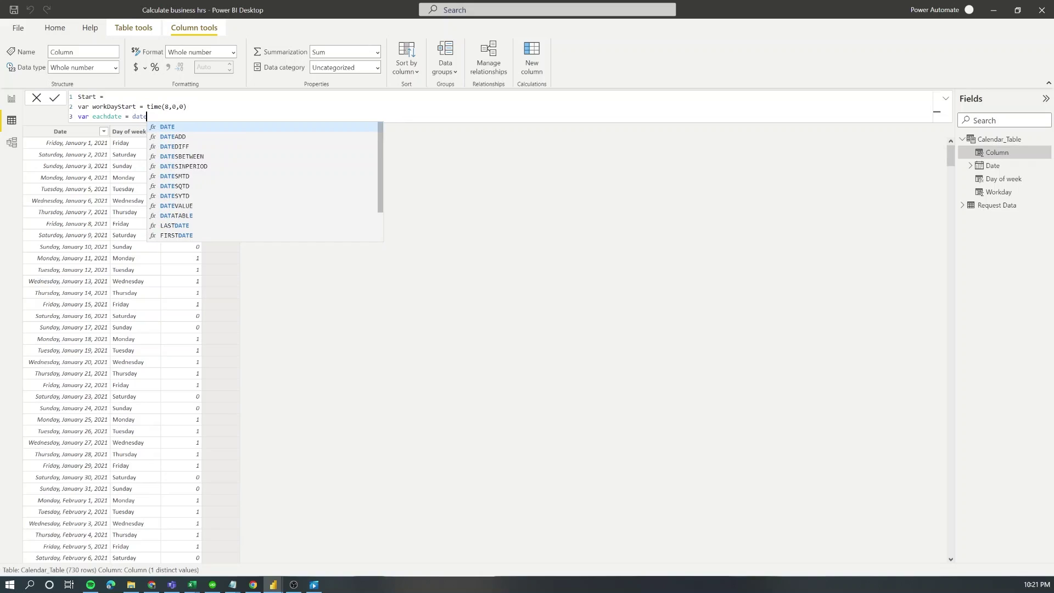
text(va)
key(Tab)
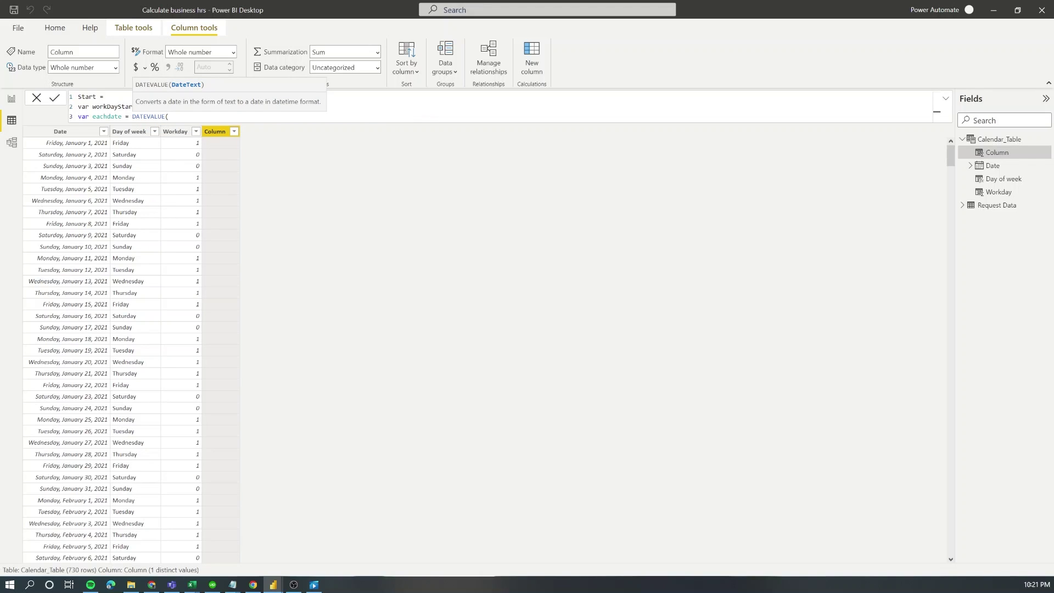
text(date)
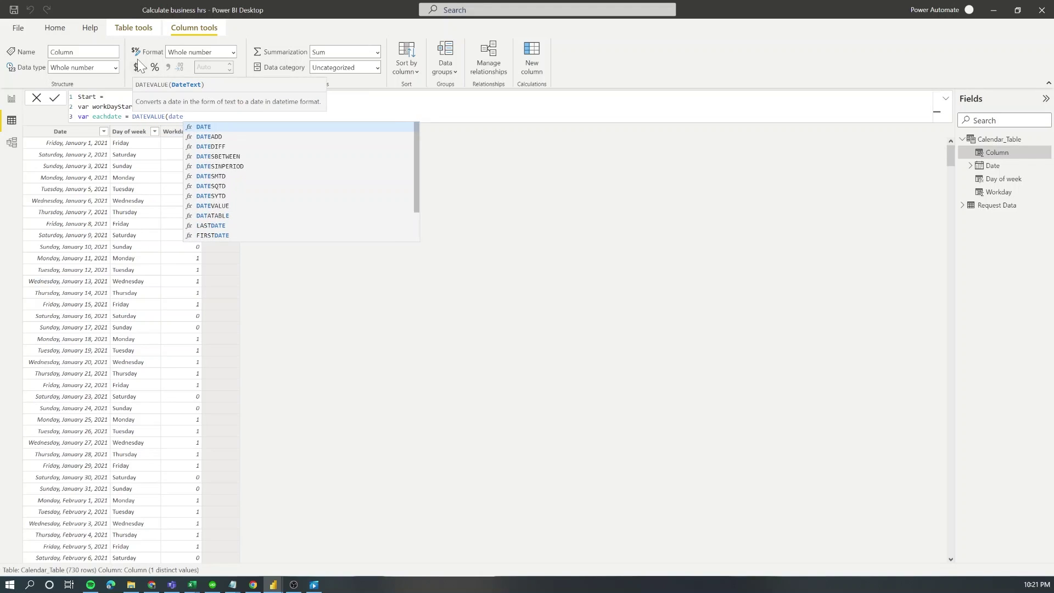
click(264, 216)
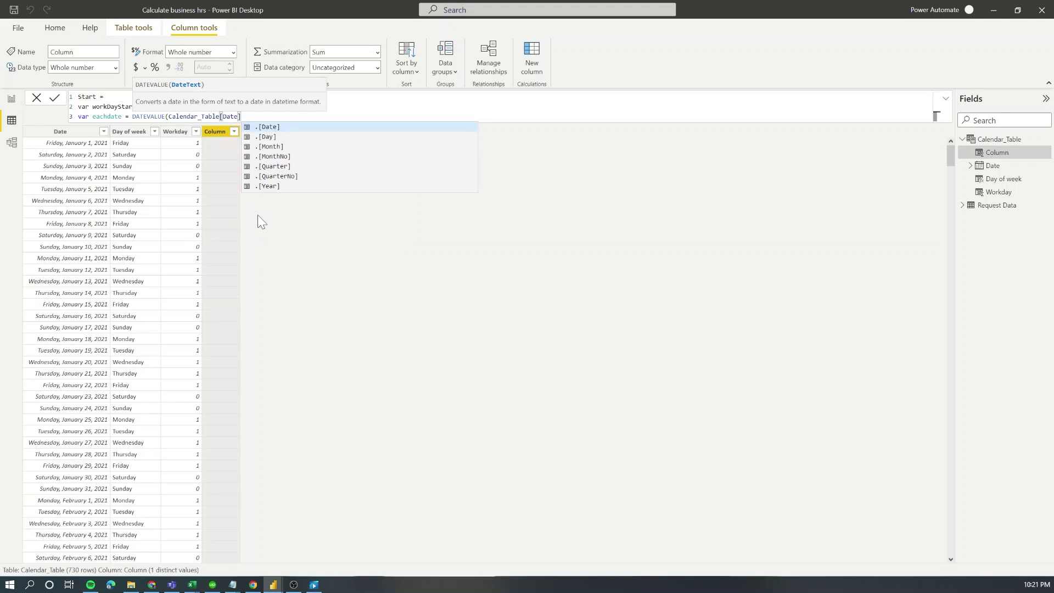
text())
key(Return)
Step: Finish the Start formula with return eachdate + workDayStart and commit the column
text(r)
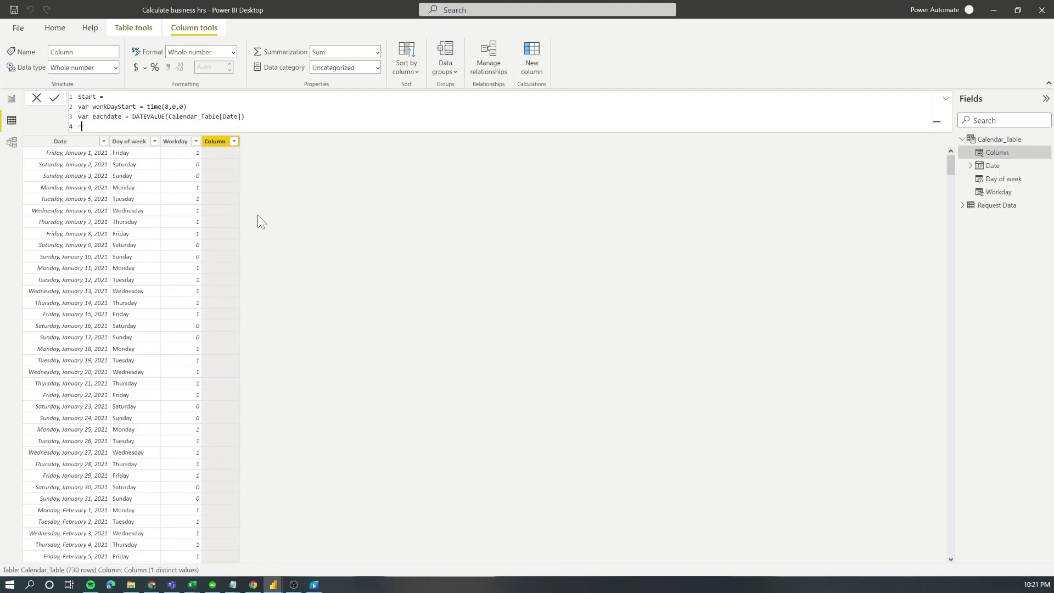
text(eturn r)
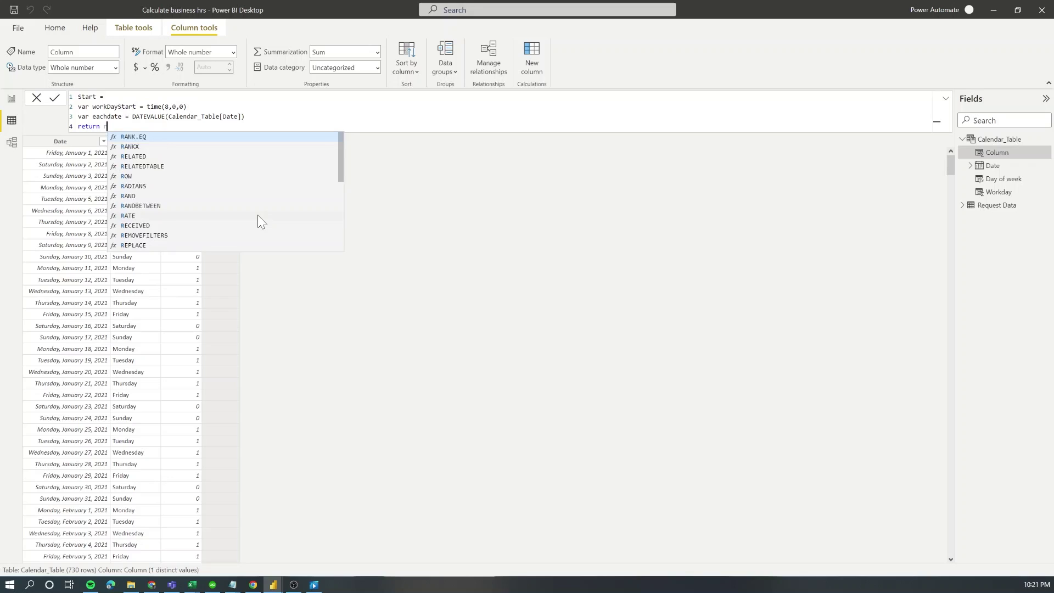
text(eac)
key(BackSpace)
key(BackSpace)
key(BackSpace)
key(BackSpace)
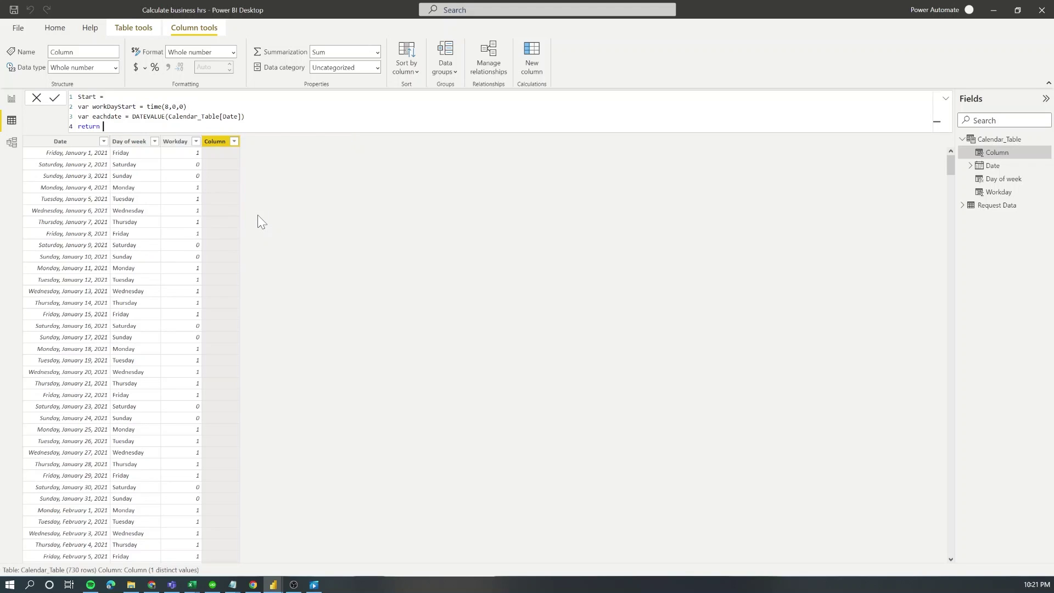
text(eachdate)
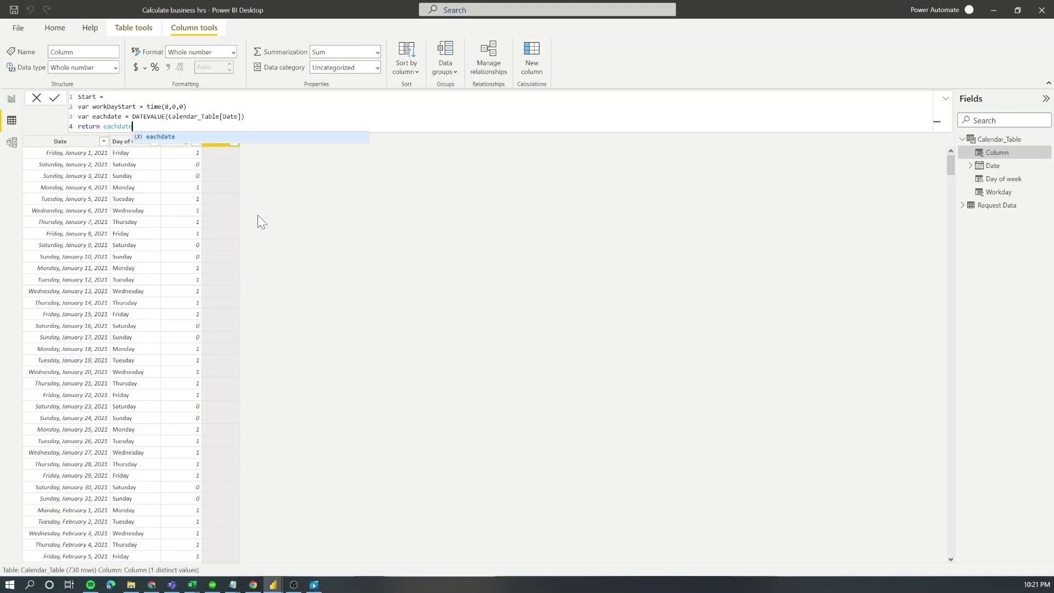
key(Tab)
text(+ workDayStart)
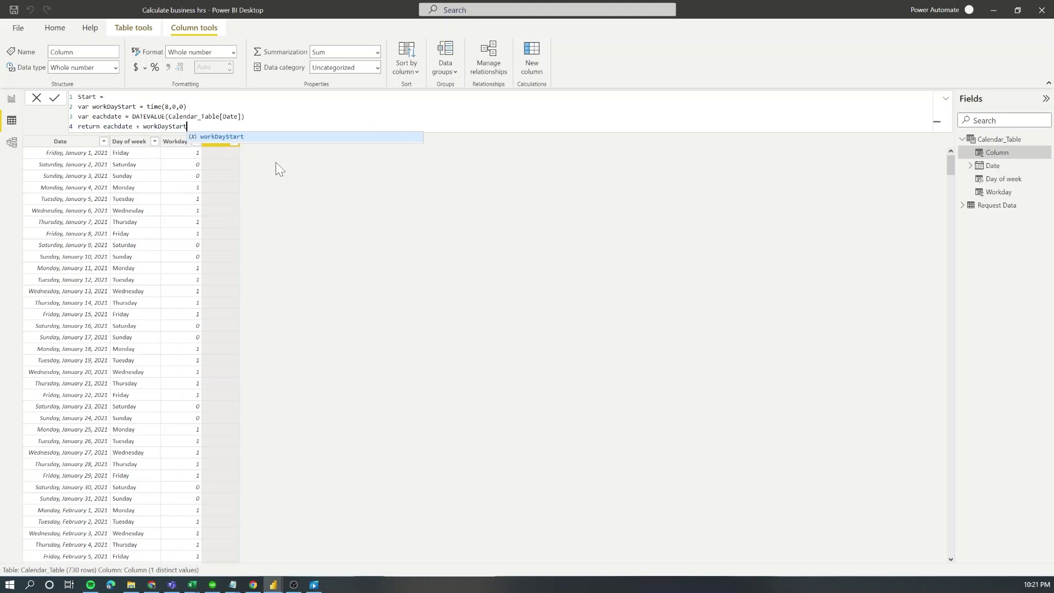
key(Return)
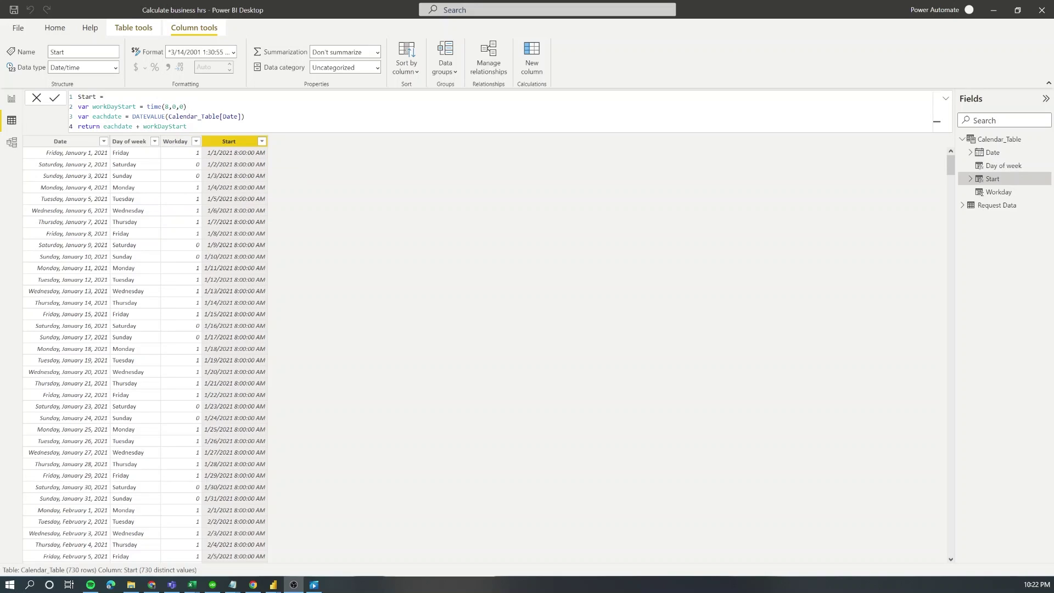
Step: Copy the whole Start formula into the formula of another new calculated column in Calendar_Table
drag(147, 107, 187, 107)
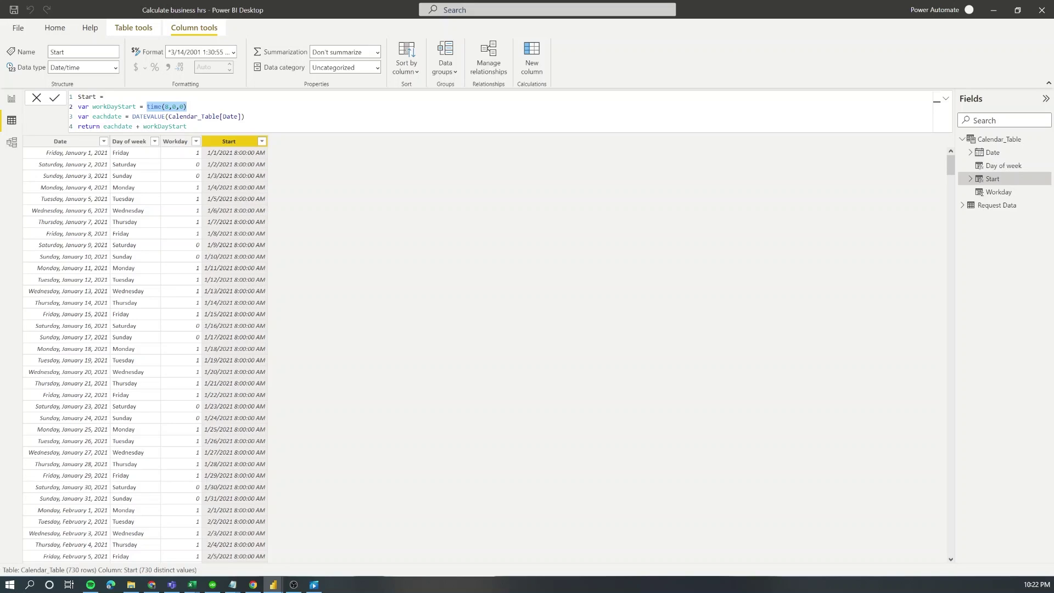
key(ctrl+a)
key(ctrl+c)
click(537, 58)
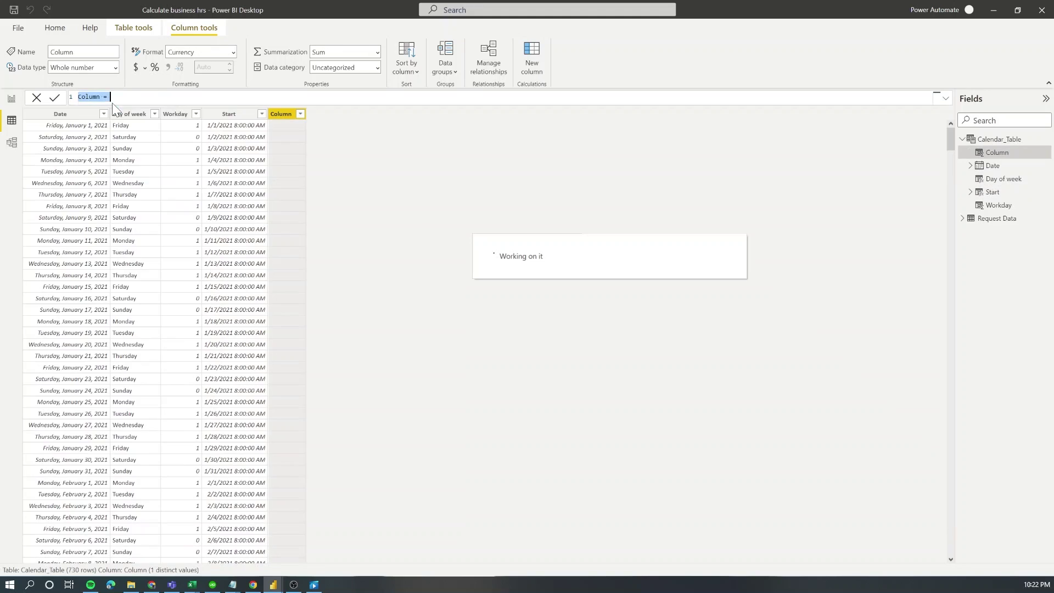
key(ctrl+v)
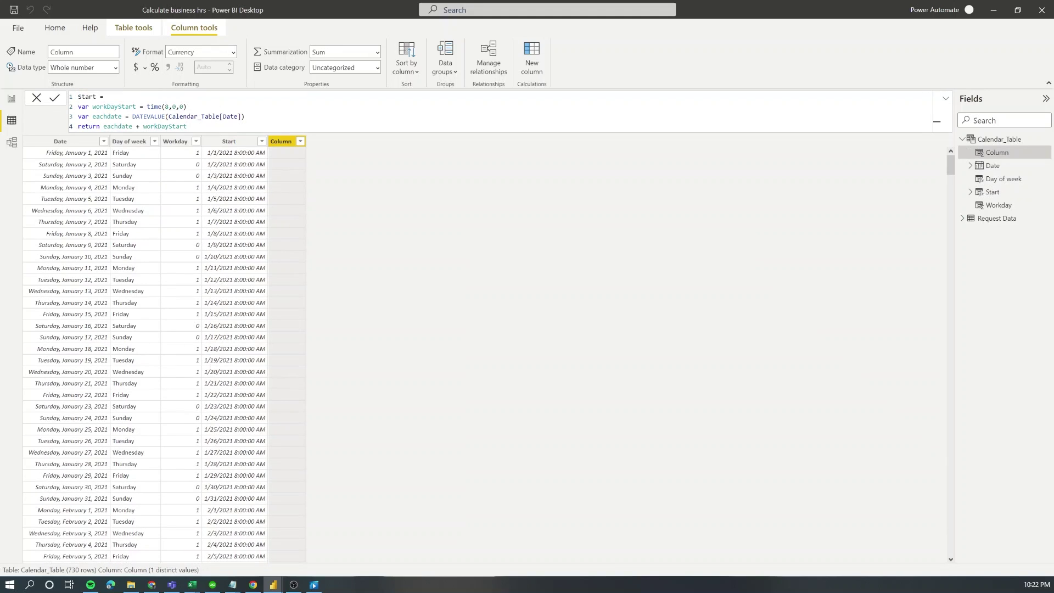
Step: Rename the copied column formula to End and change its time value to time(17,0,0)
double_click(87, 97)
text(End)
click(169, 106)
key(BackSpace)
text(17)
Step: Replace Start with End in the workDayStart variable name, use the new name in the return line too, and commit the End column
drag(107, 106, 117, 106)
text(End)
double_click(107, 106)
key(ctrl+c)
double_click(165, 126)
key(ctrl+v)
key(Return)
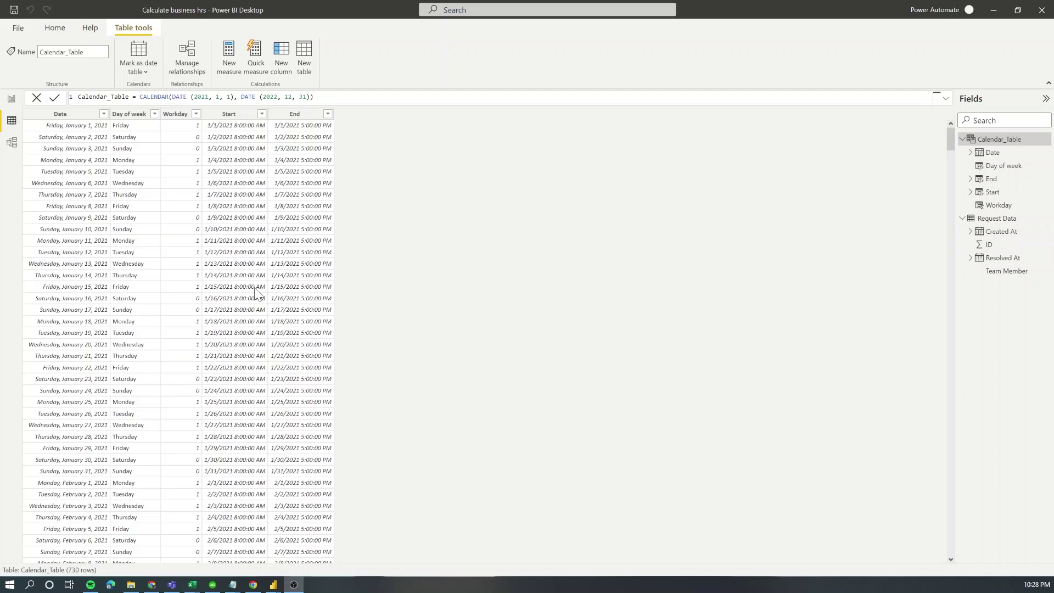
Step: Add a calculated column to Request Data and paste the prepared Resolution Time (Hrs) formula, removing the blank lines at its end
click(997, 219)
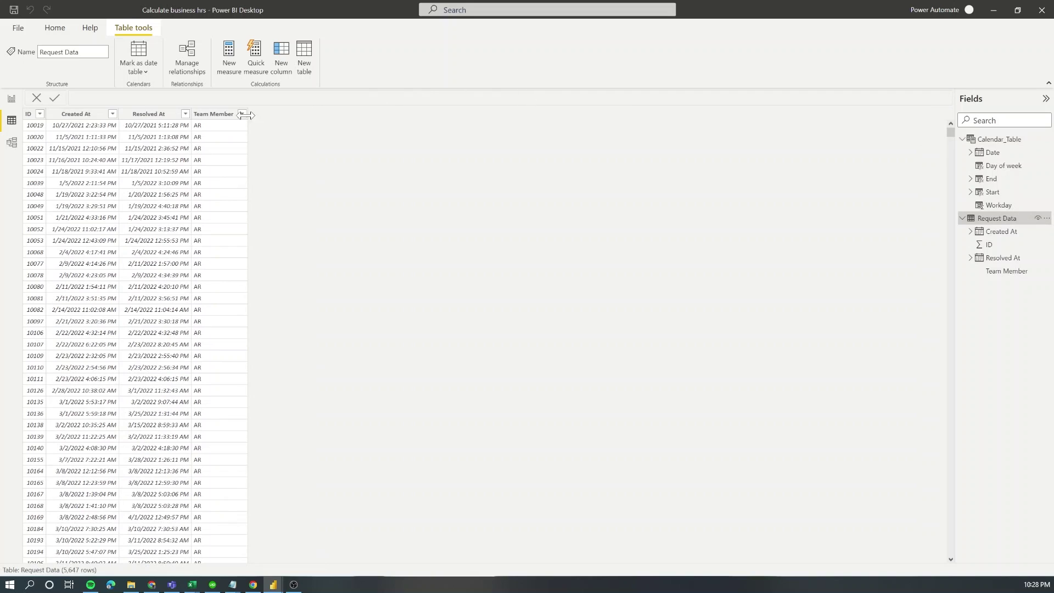
click(278, 58)
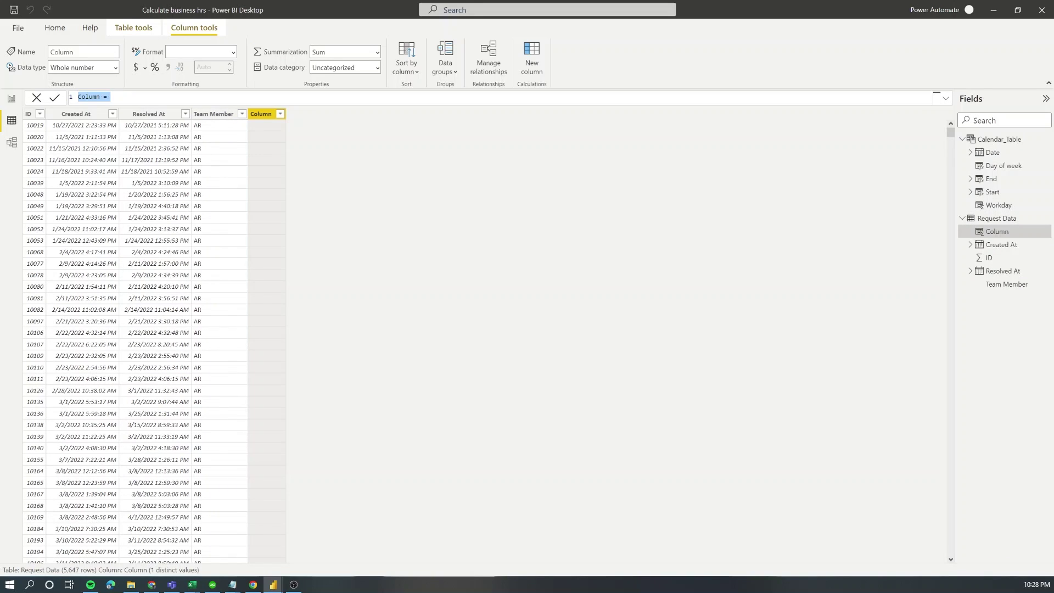
key(ctrl+v)
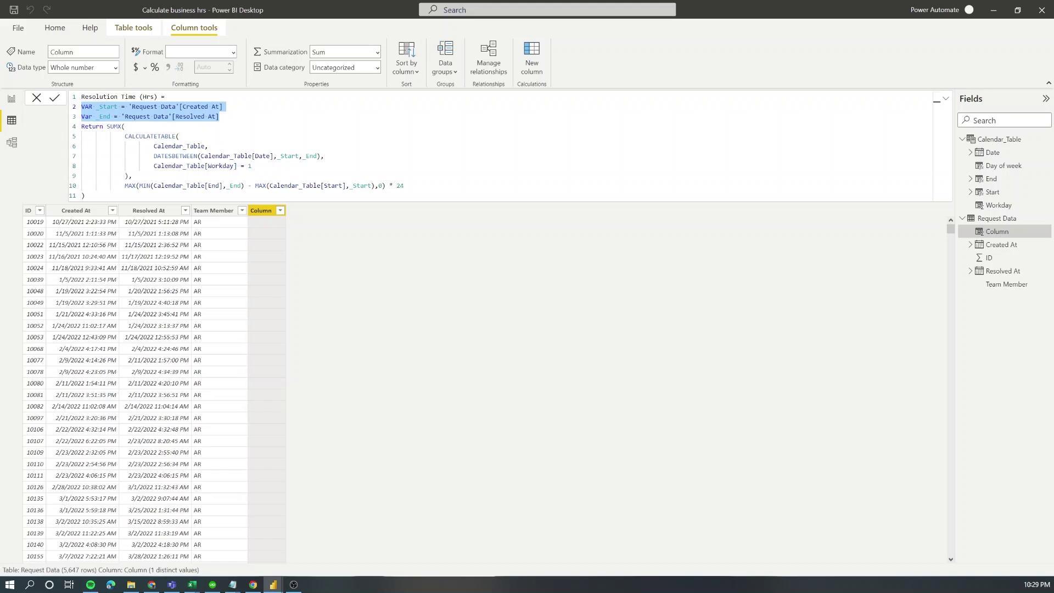
click(219, 117)
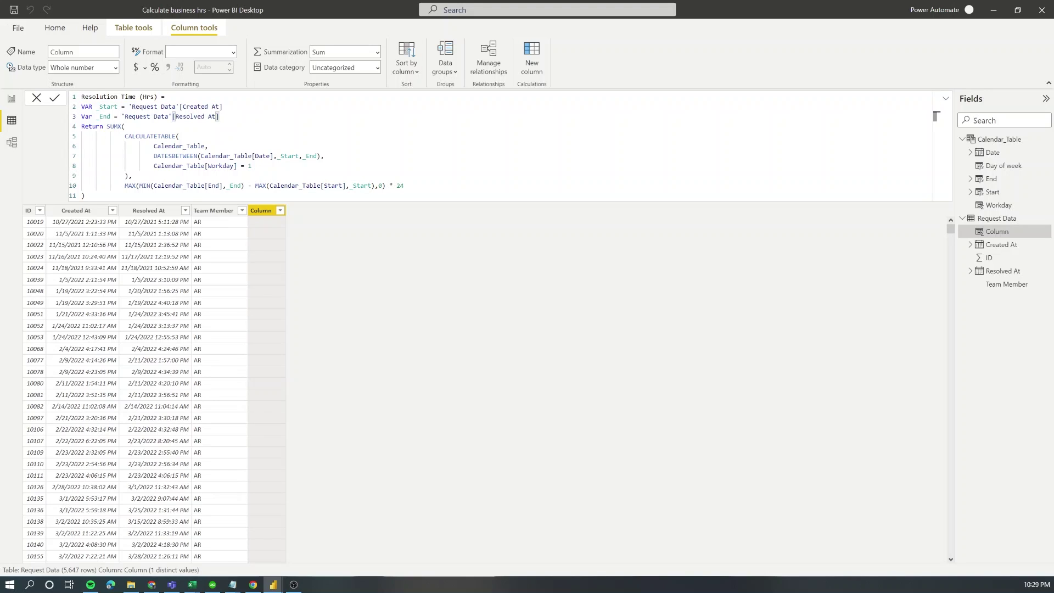
Step: Examine the _Start and _End variables and the SUMX and CALCULATETABLE part, including its DATESBETWEEN and Workday = 1 filters
drag(129, 106, 222, 106)
drag(122, 116, 219, 117)
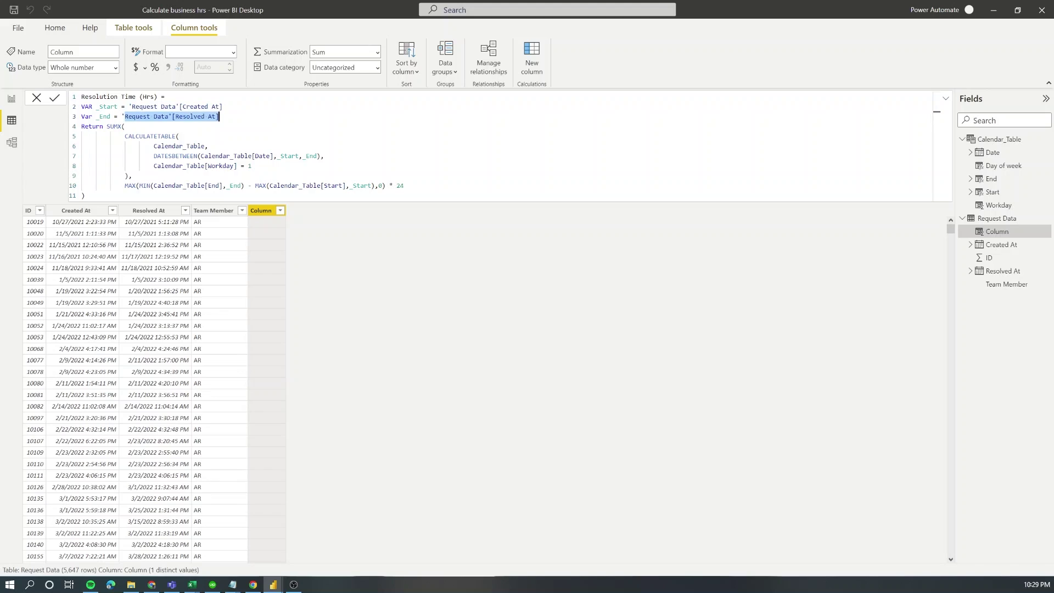
click(219, 116)
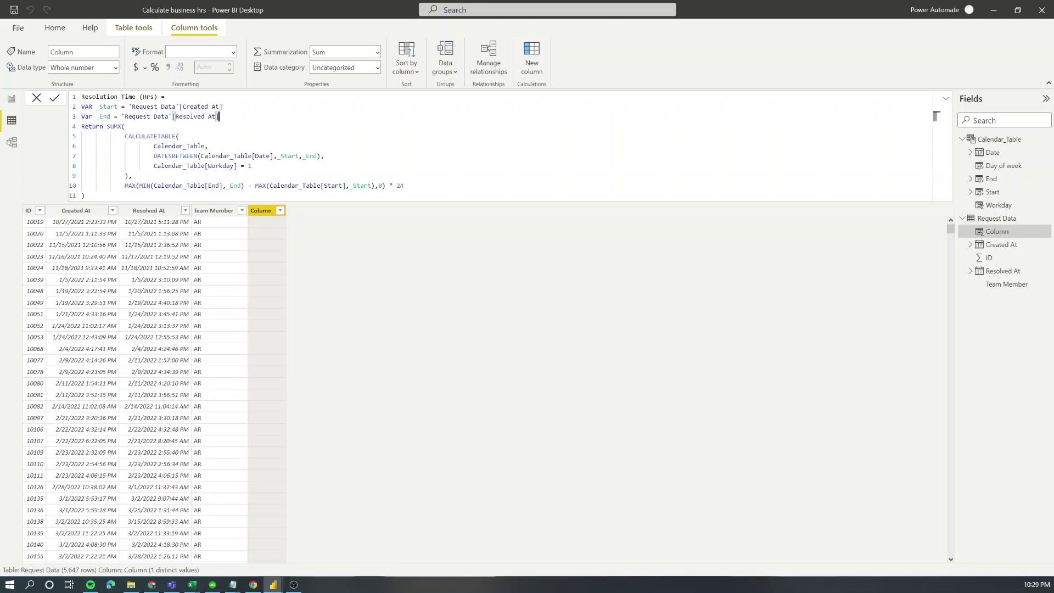
drag(104, 127, 106, 126)
click(124, 126)
click(179, 136)
drag(154, 147, 205, 146)
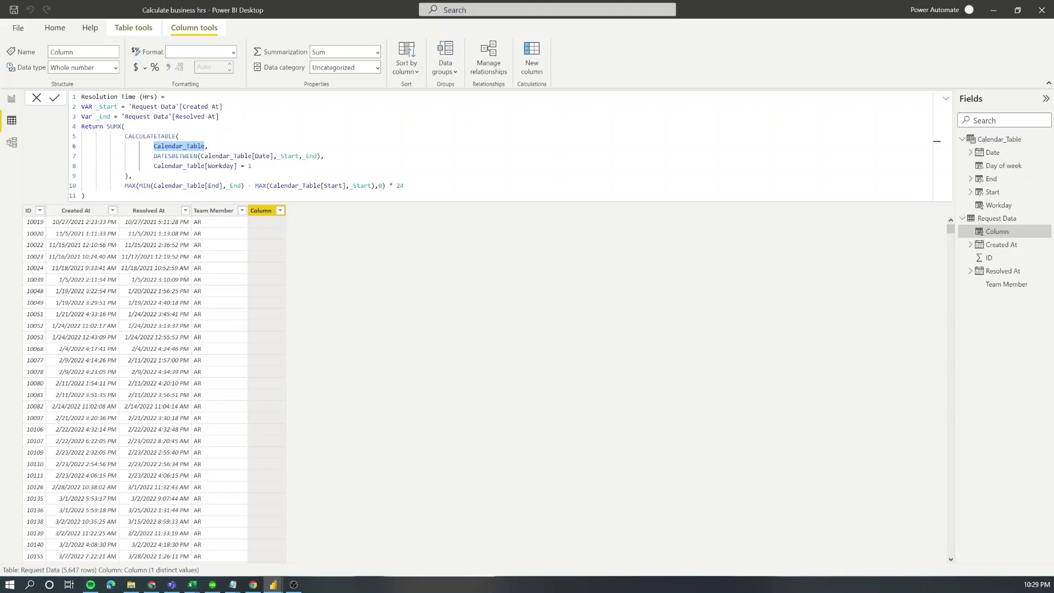
drag(154, 156, 317, 156)
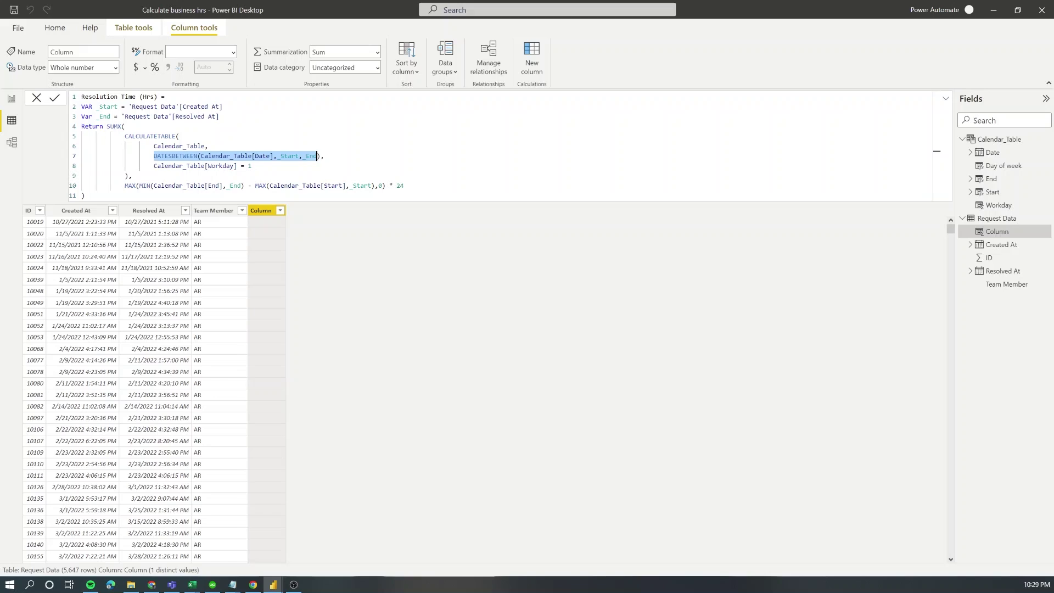
click(295, 156)
click(313, 156)
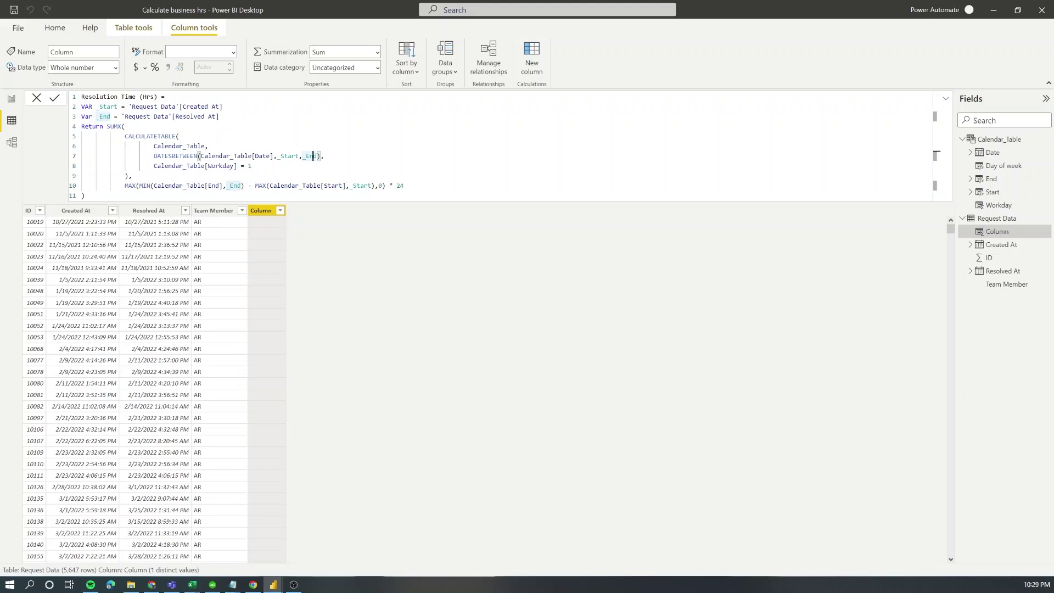
drag(154, 166, 252, 166)
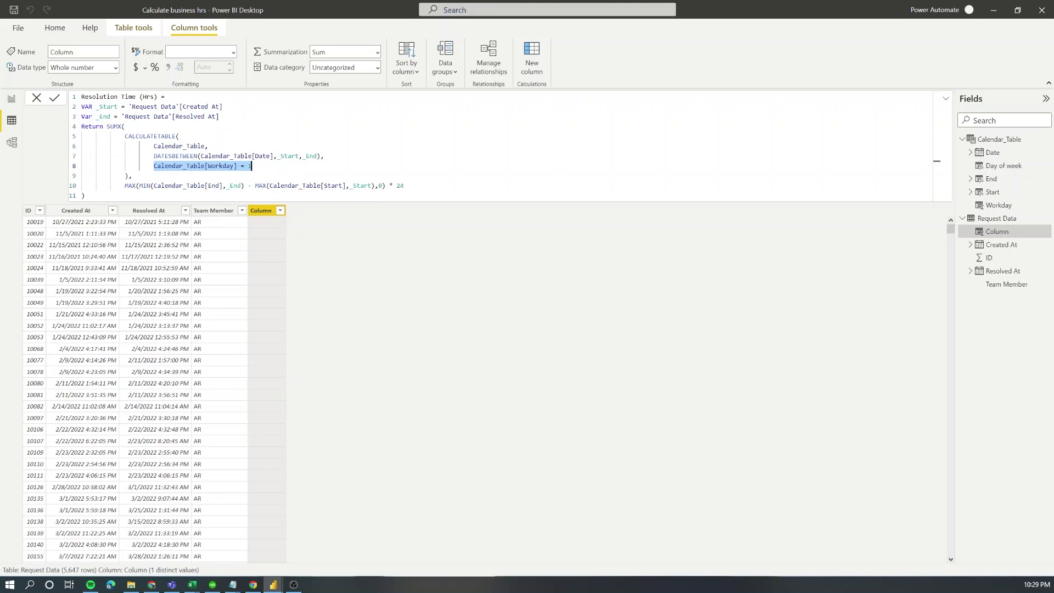
click(251, 165)
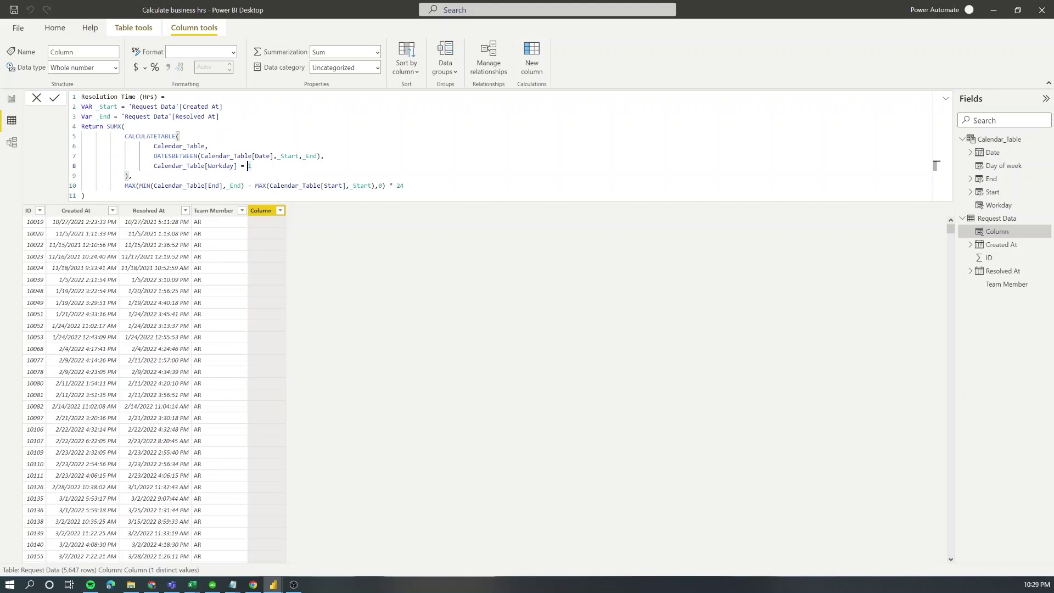
double_click(250, 166)
drag(251, 165, 154, 166)
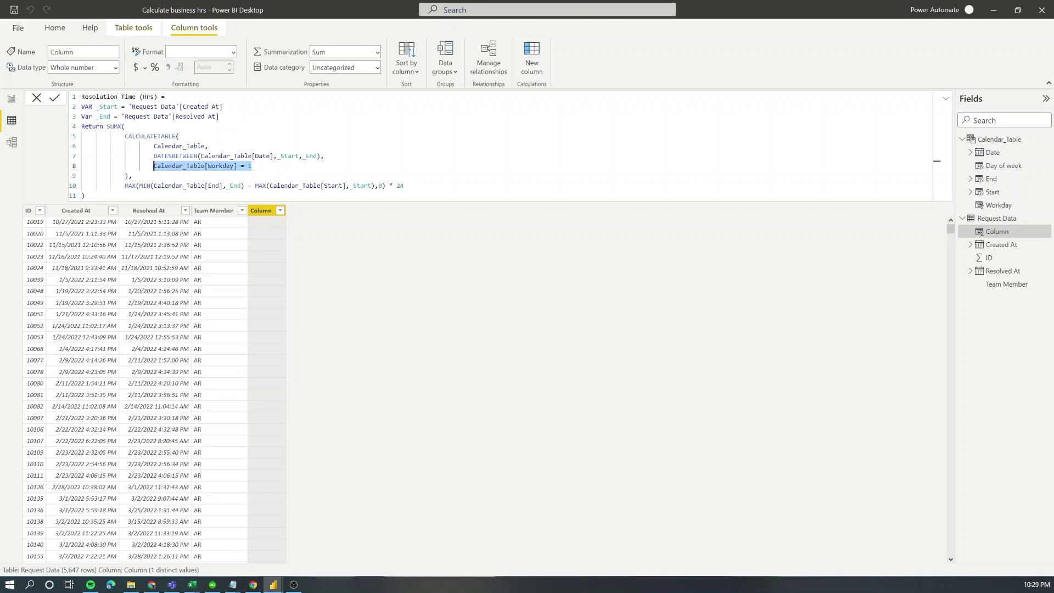
click(244, 166)
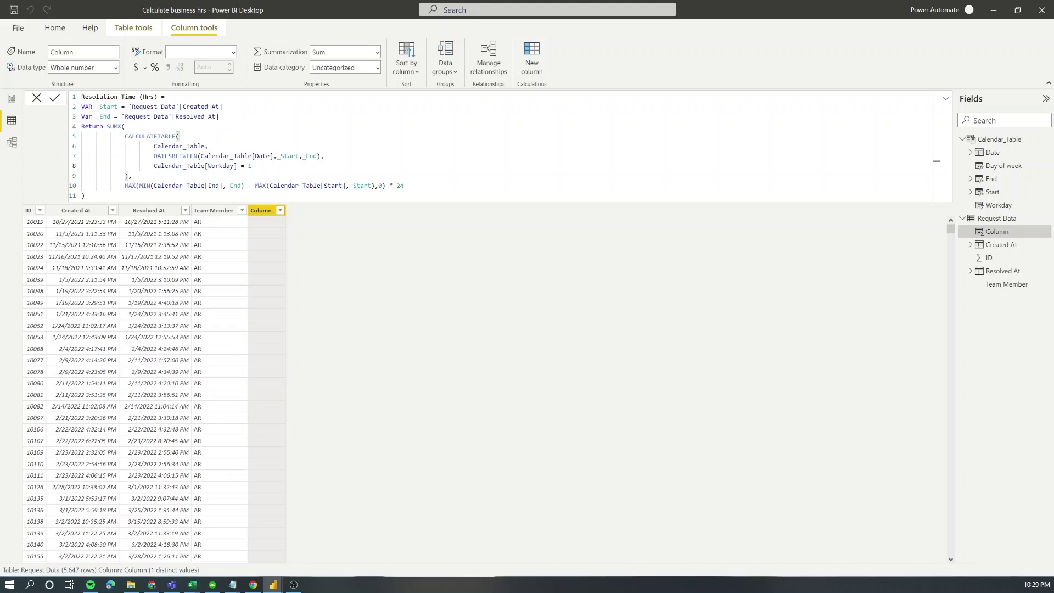
double_click(250, 166)
Step: Examine the MAX/MIN expression that subtracts the effective start from the effective end, its 0 floor and the multiplication by 24
drag(139, 185, 244, 186)
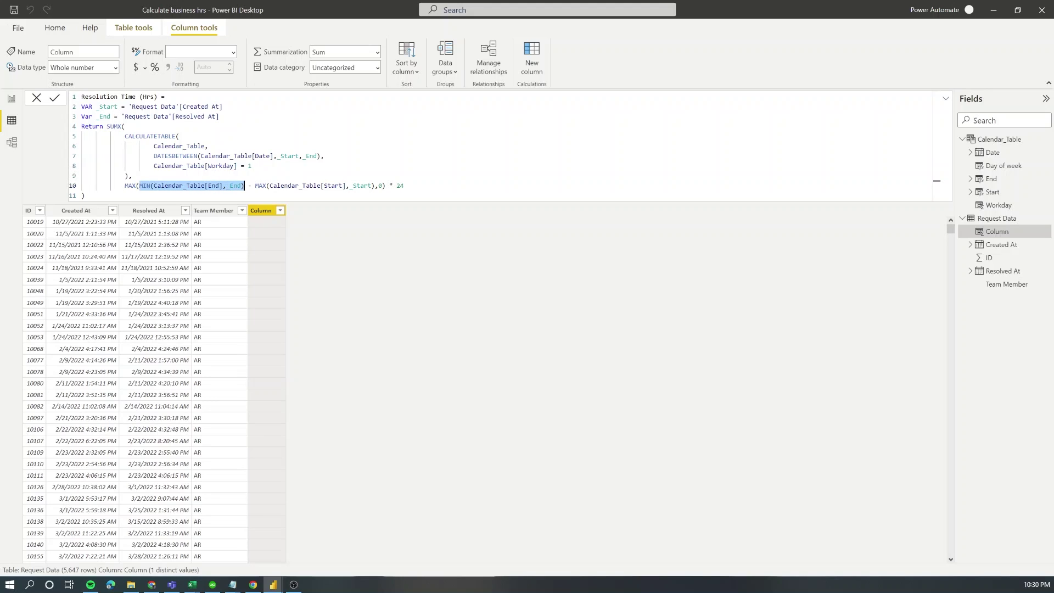
double_click(214, 186)
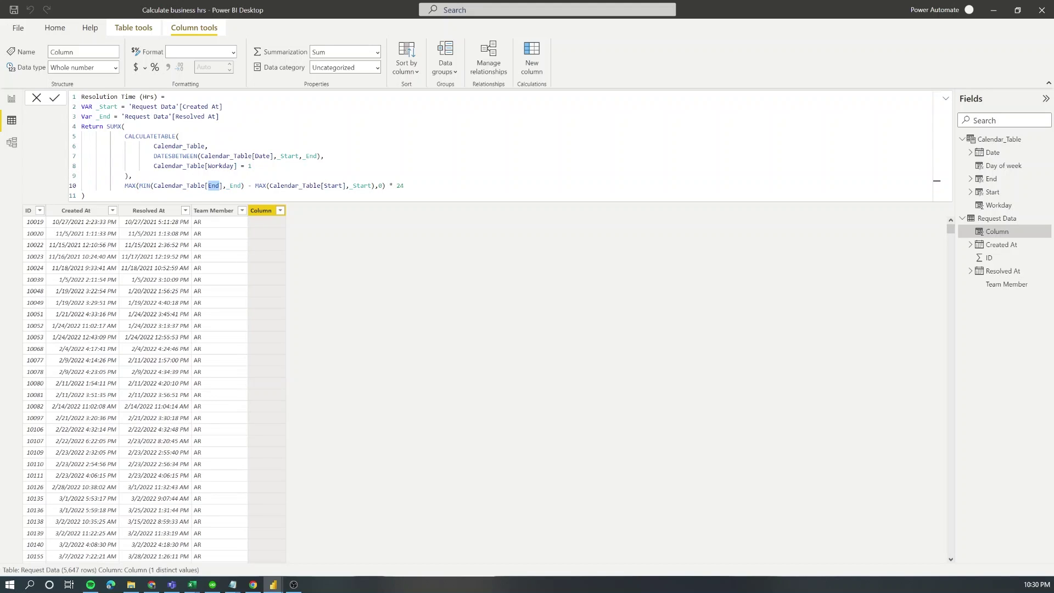
click(334, 186)
double_click(361, 185)
click(212, 186)
double_click(234, 185)
drag(122, 186, 385, 185)
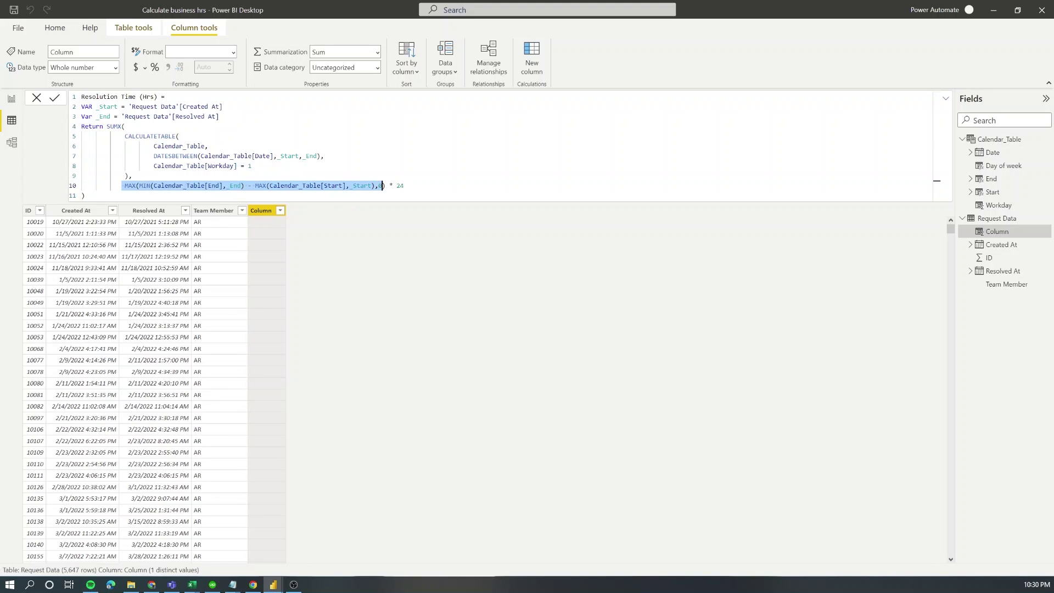
click(371, 185)
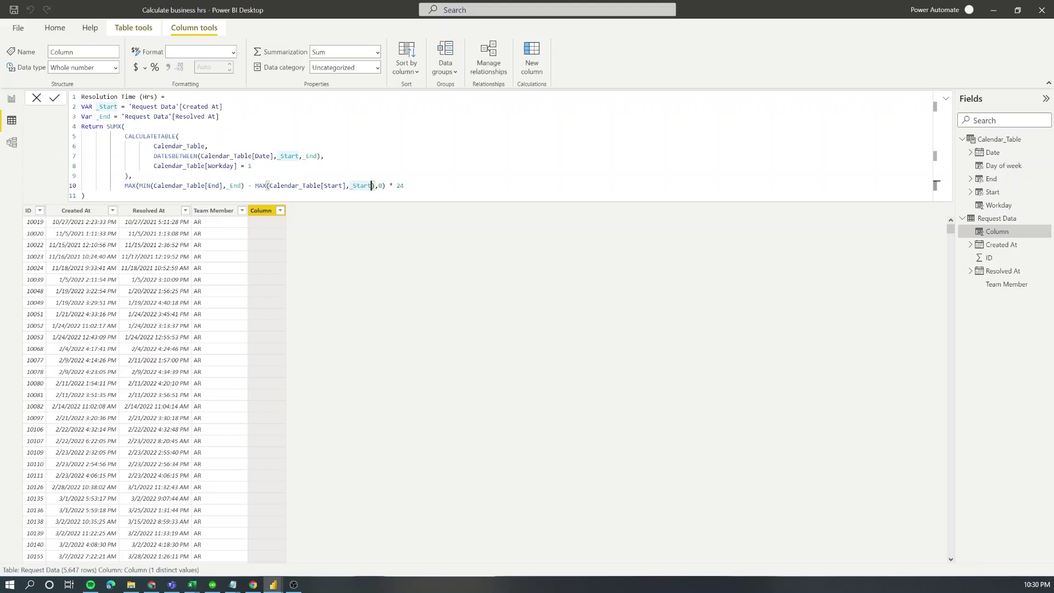
key(Right)
key(Right)
key(Right)
key(Right)
key(Right)
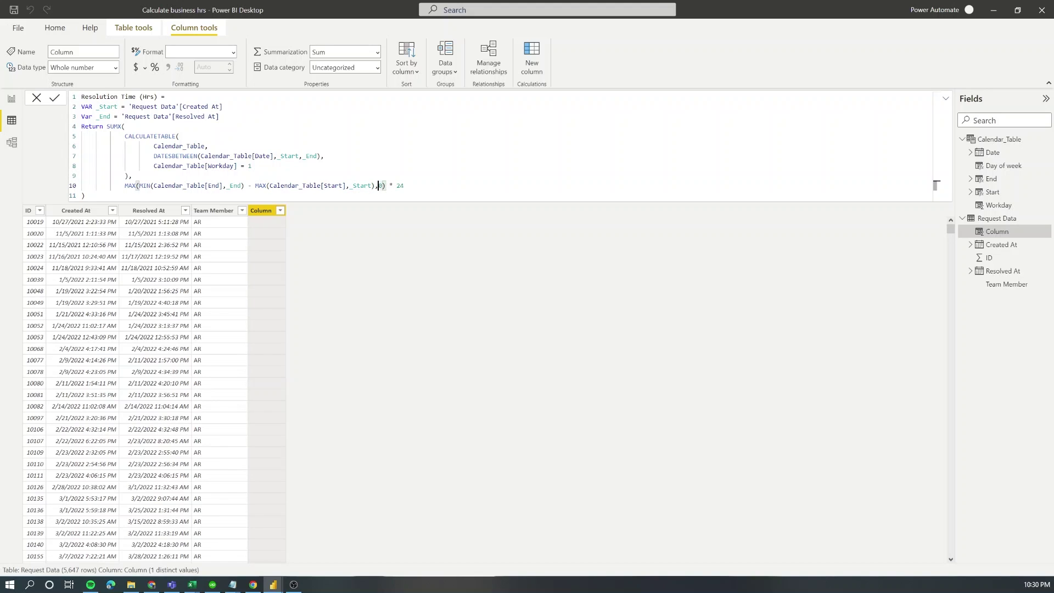
key(shift+End)
Step: Commit the Resolution Time (Hrs) column and look through its calculated values in Request Data
click(85, 196)
key(Return)
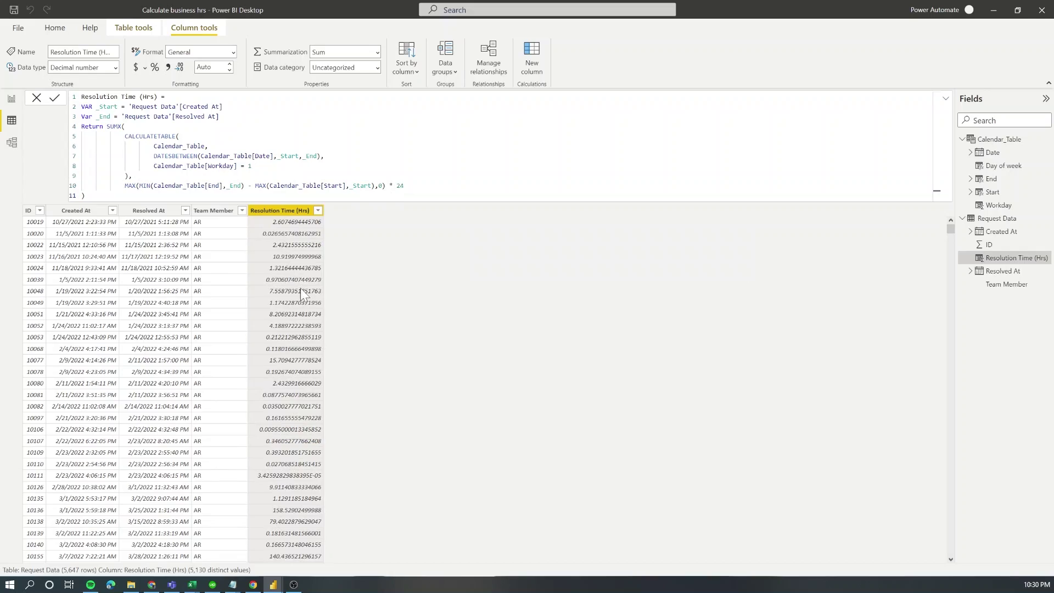
scroll(282, 414, down, 7)
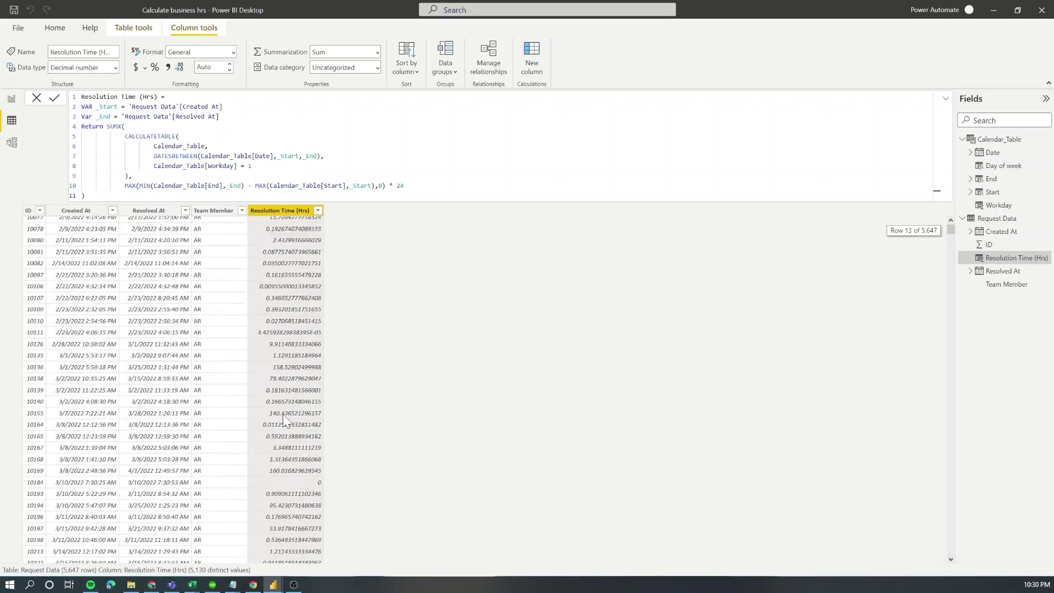
scroll(272, 384, down, 20)
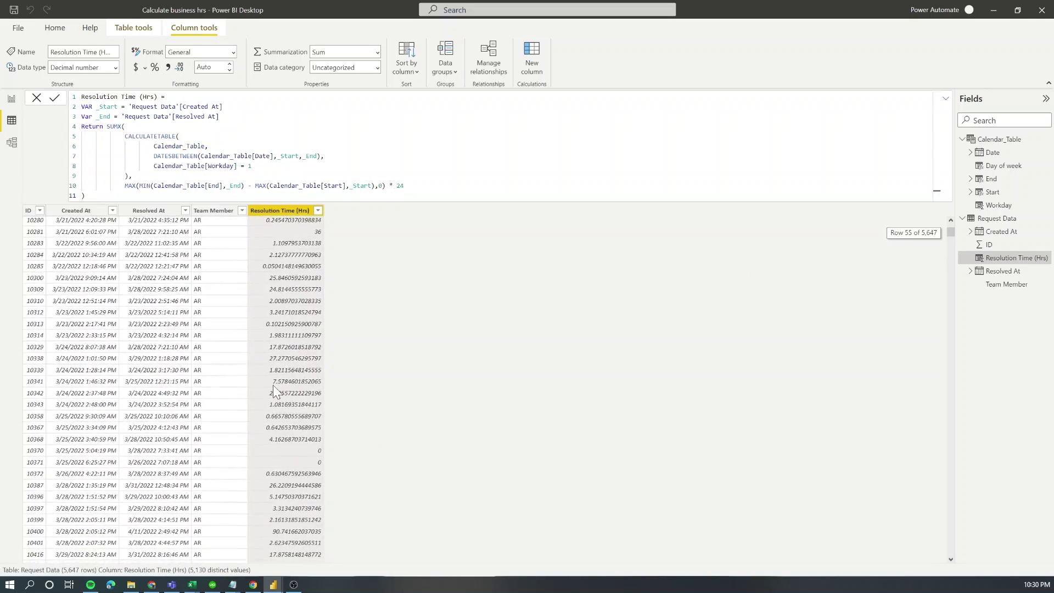
scroll(275, 384, up, 10)
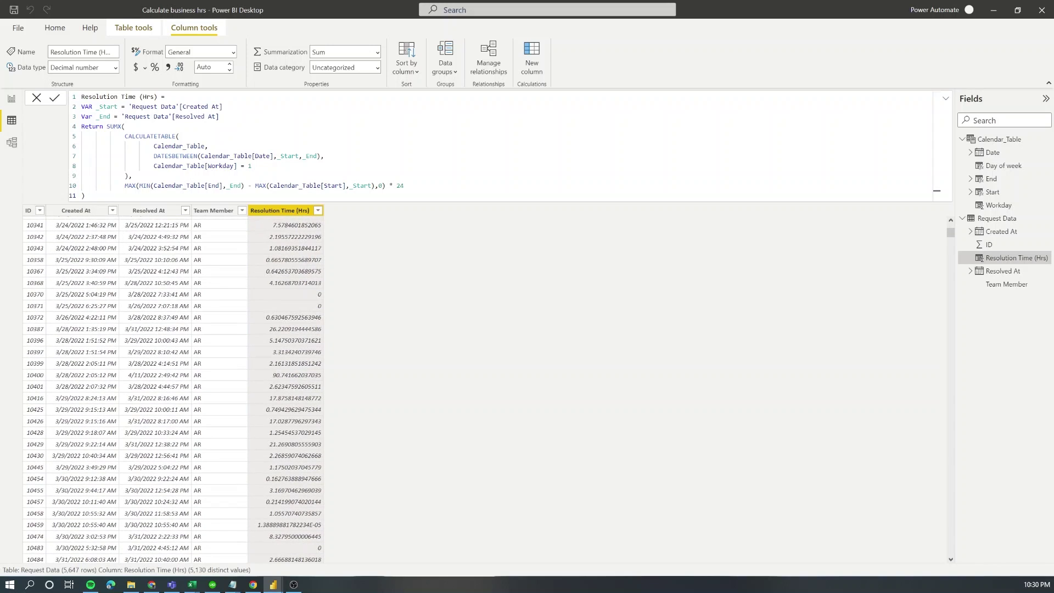
Step: Filter Request Data to ID 11083 and display the Resolution Time (Hrs) formula alongside that row
key(alt+Tab)
click(35, 219)
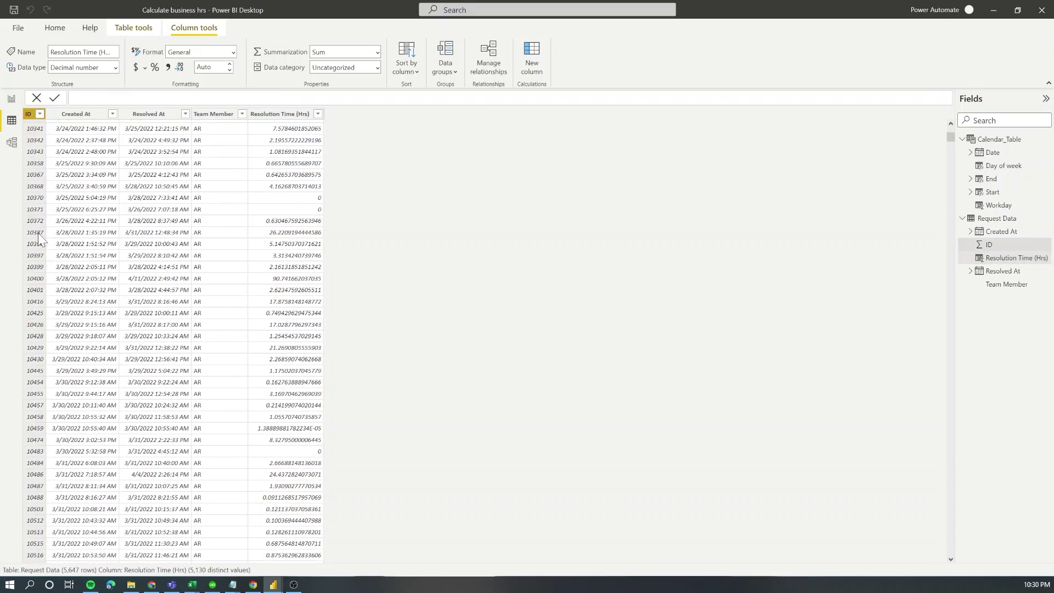
click(39, 113)
text(11083)
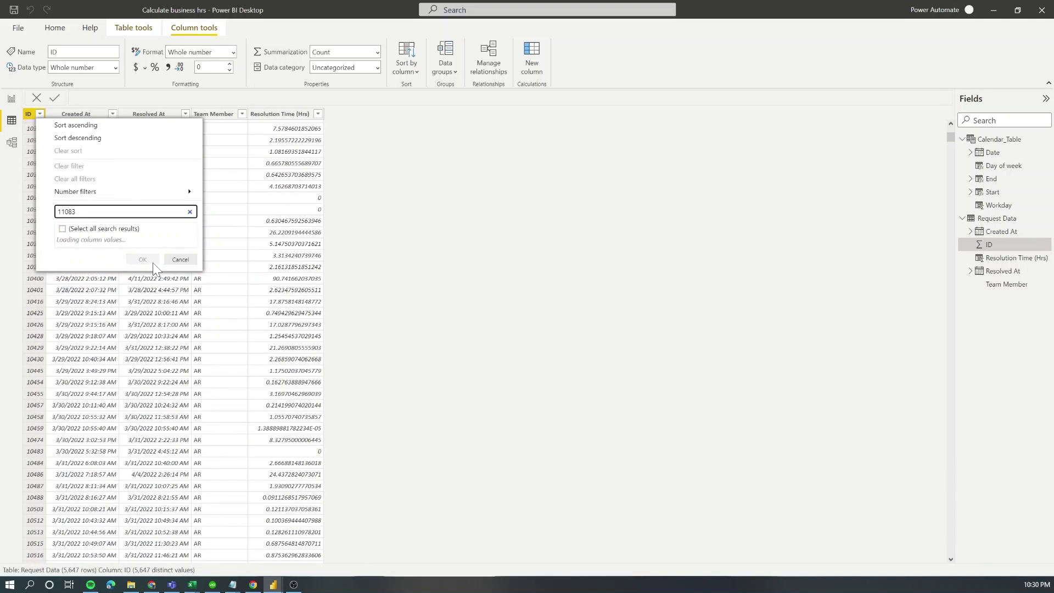
click(144, 259)
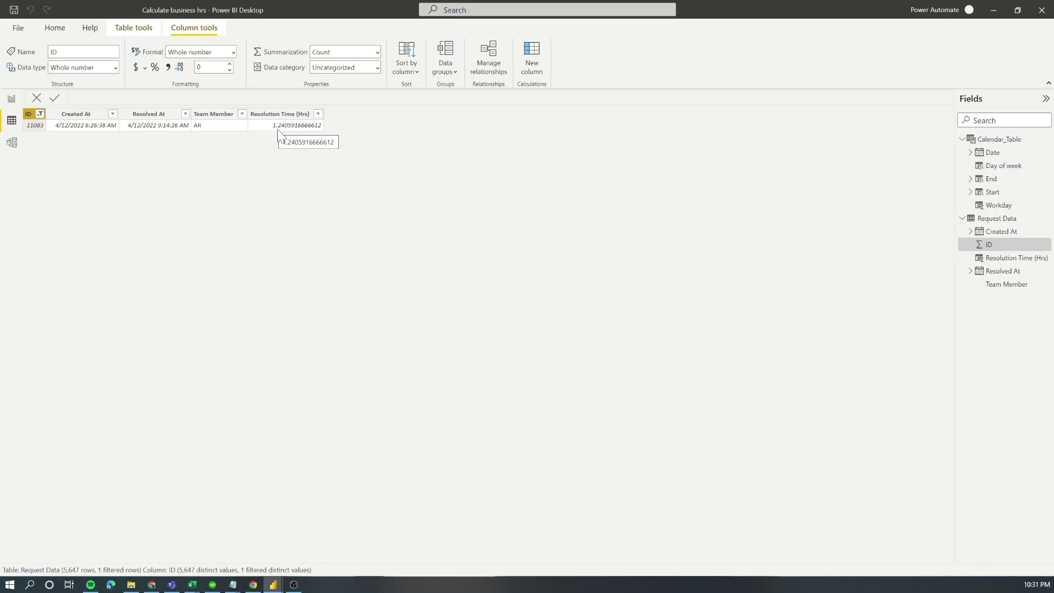
click(272, 113)
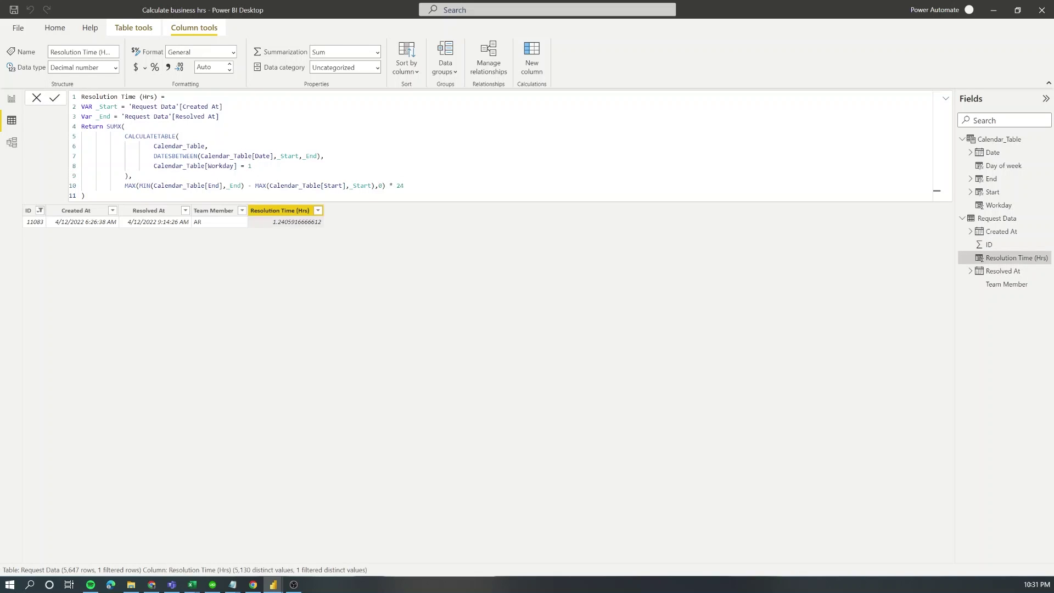